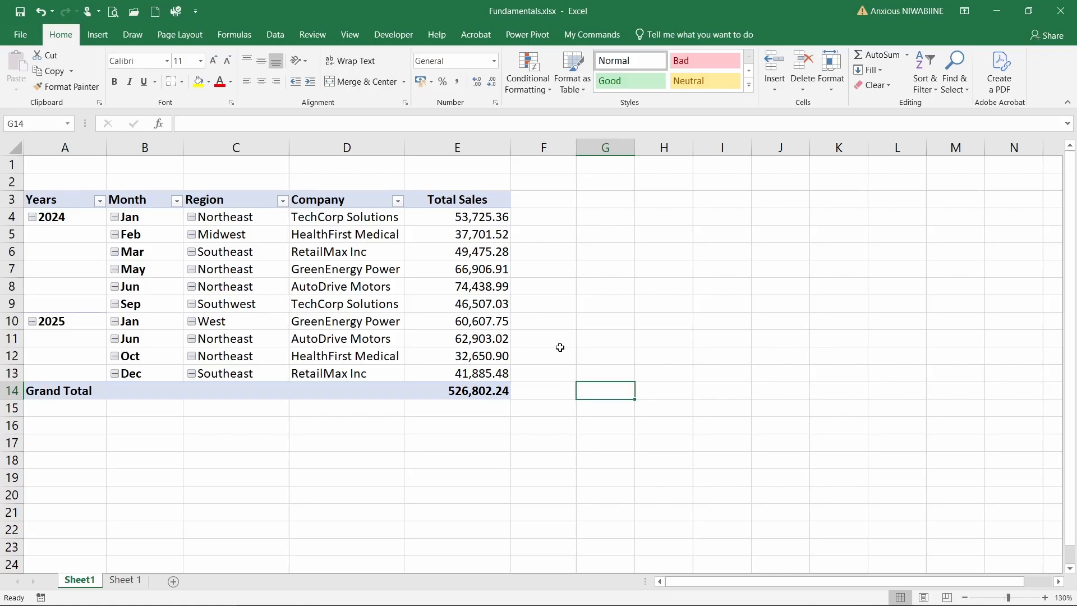
Step: Examine the sales pivot table and the available built-in PivotTable styles
{"action": "left_click", "coordinate": [350, 313]}
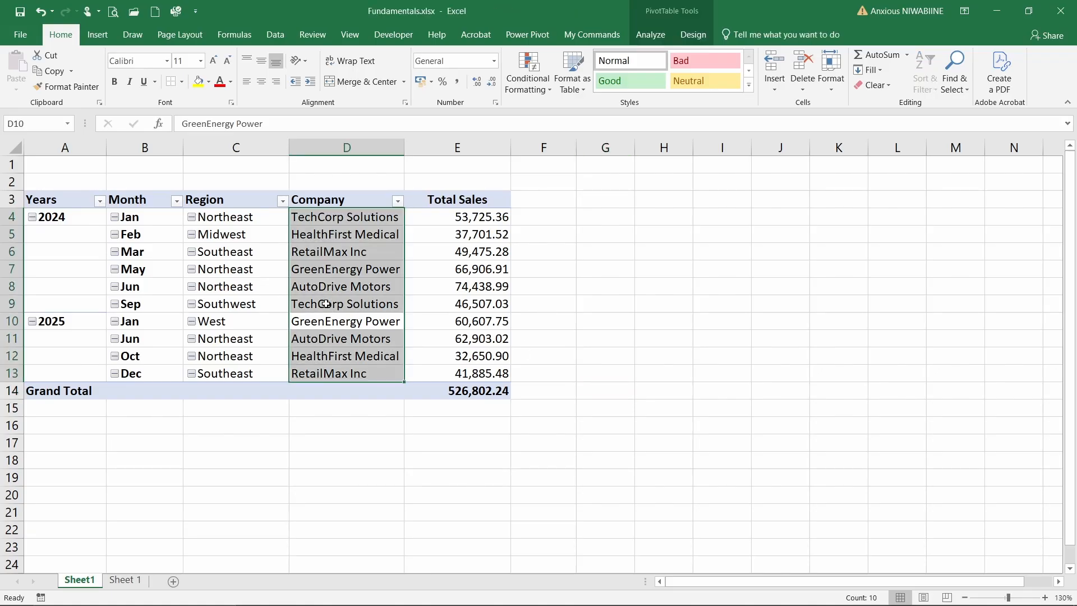
{"action": "left_click", "coordinate": [324, 299]}
{"action": "left_click", "coordinate": [324, 301]}
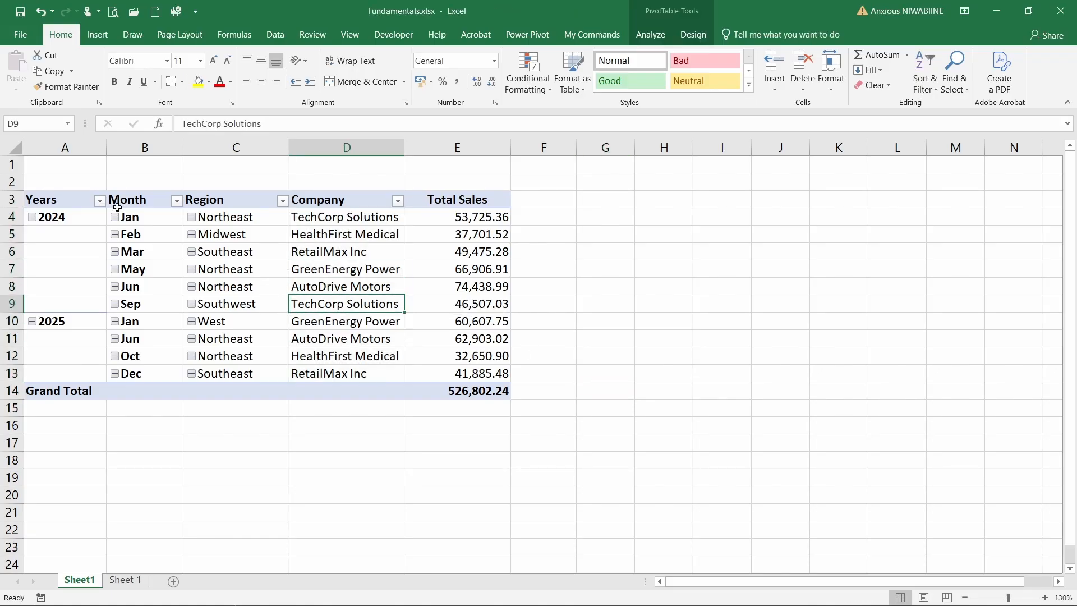
{"action": "left_click_drag", "start_coordinate": [77, 202], "coordinate": [472, 383]}
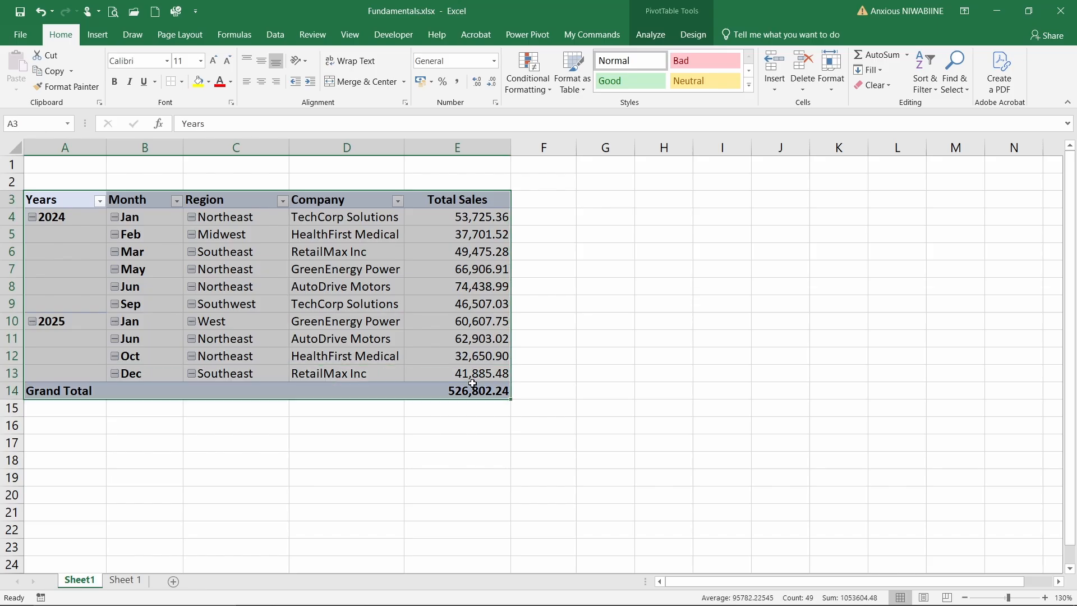
{"action": "left_click", "coordinate": [455, 340]}
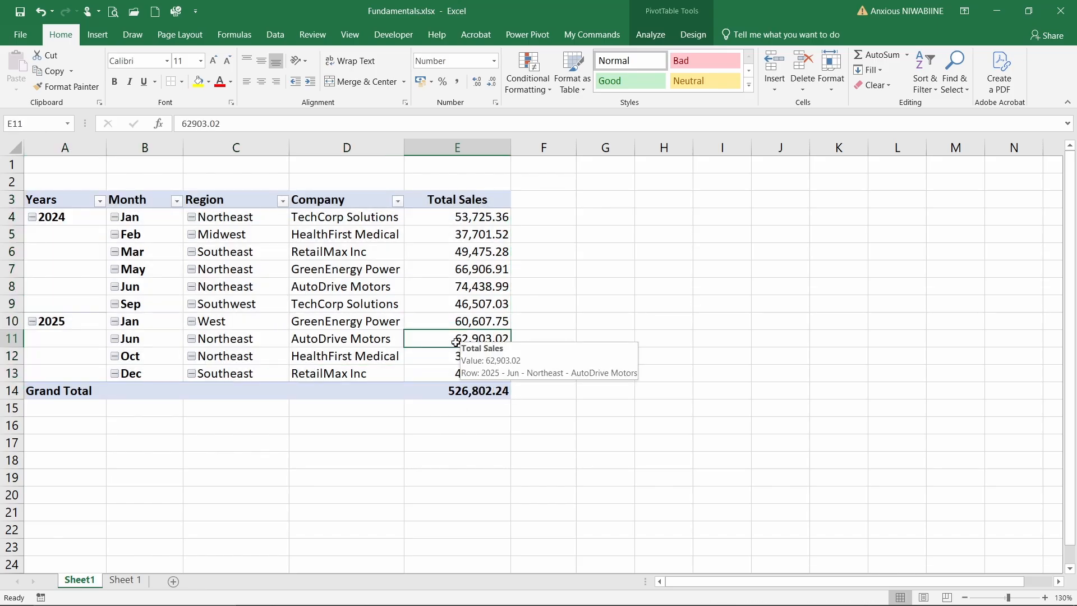
{"action": "left_click", "coordinate": [365, 303]}
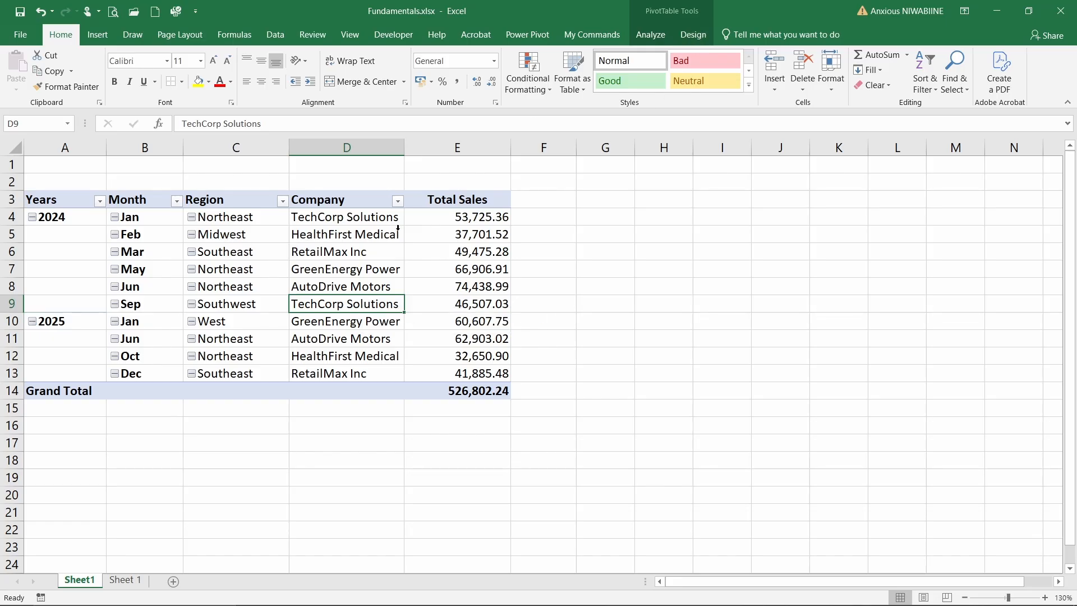
{"action": "left_click", "coordinate": [367, 252]}
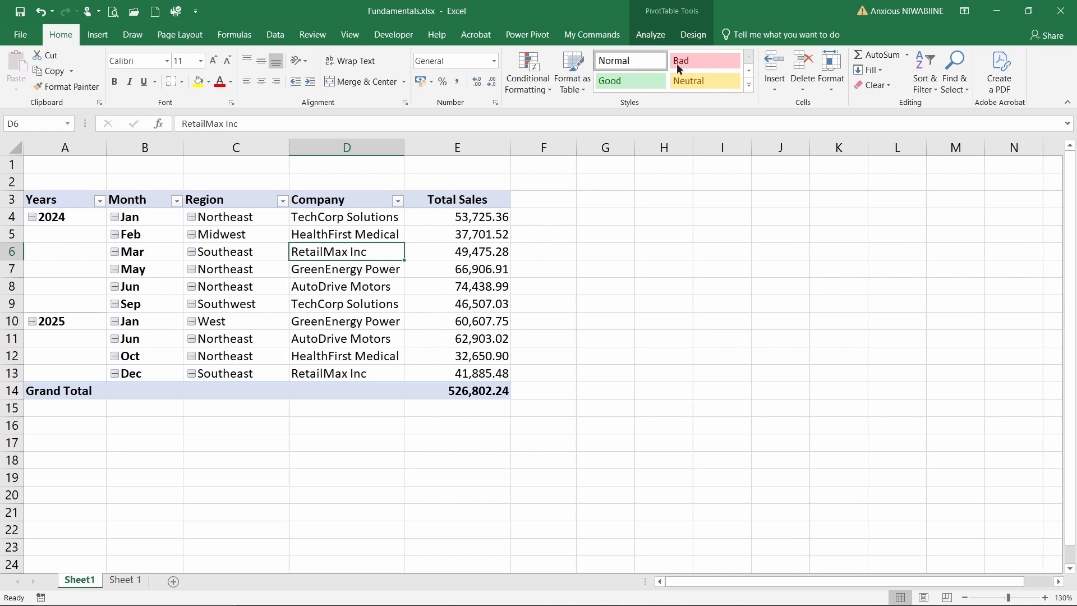
{"action": "left_click", "coordinate": [377, 288]}
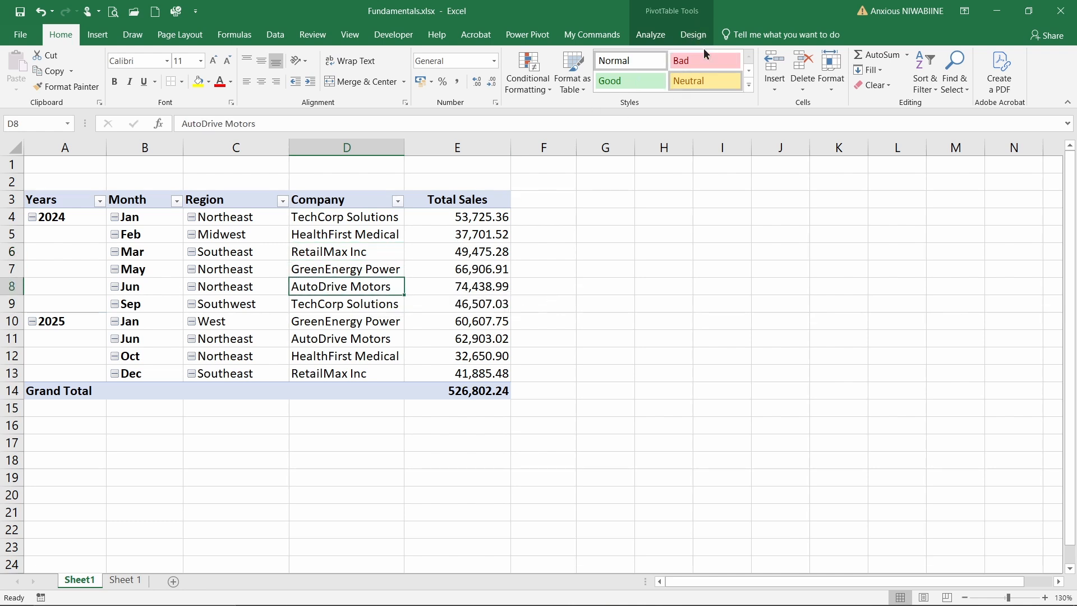
{"action": "left_click", "coordinate": [692, 34]}
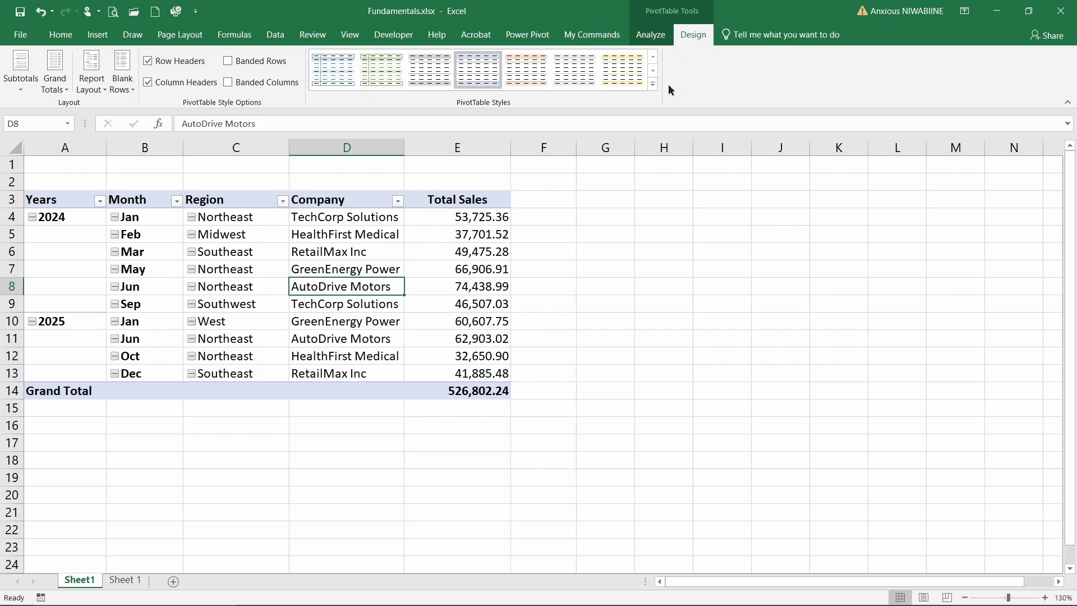
{"action": "left_click", "coordinate": [652, 85]}
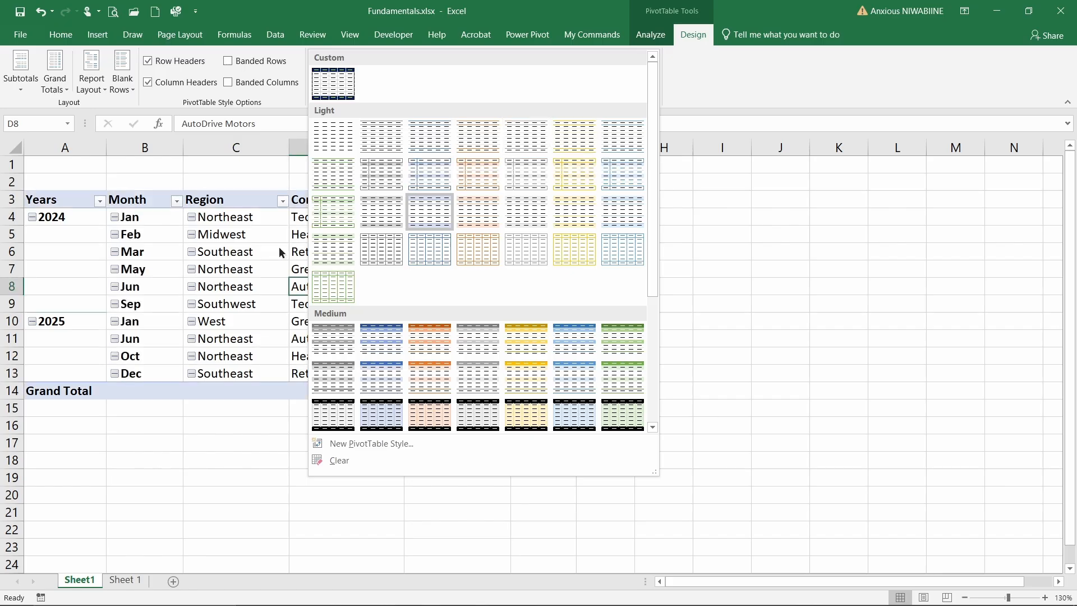
{"action": "left_click", "coordinate": [253, 265]}
{"action": "left_click", "coordinate": [252, 267]}
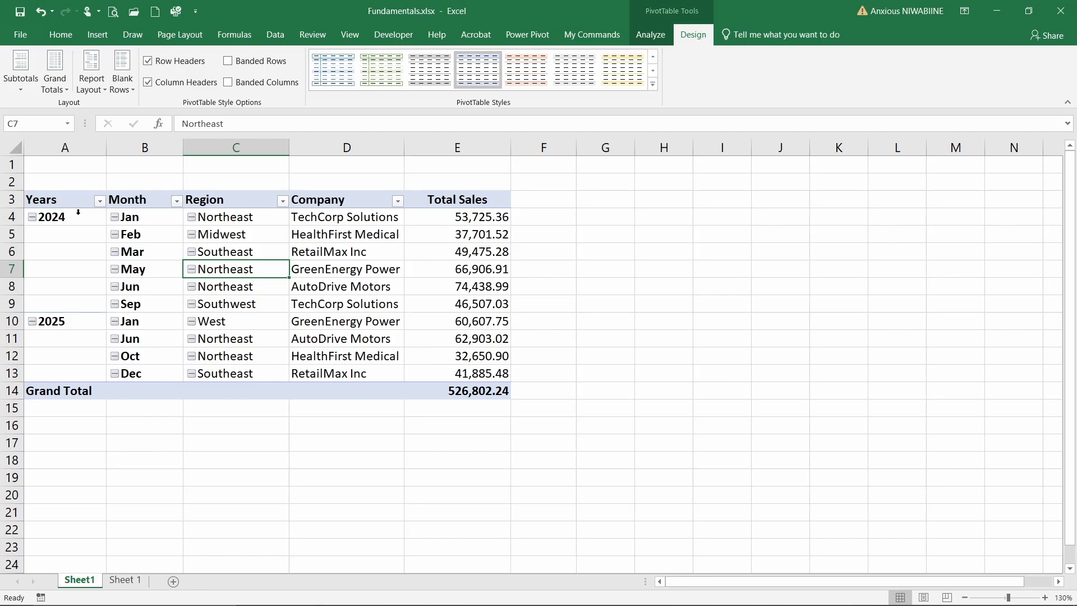
Step: Start a new custom PivotTable style for the sales pivot table and review its list of table elements
{"action": "left_click", "coordinate": [232, 320]}
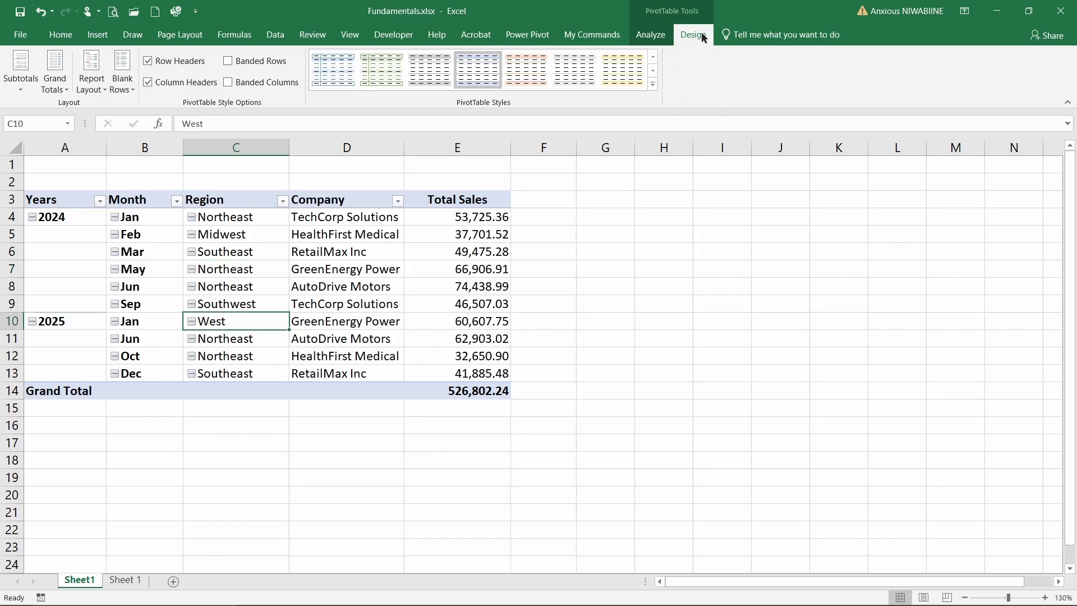
{"action": "left_click", "coordinate": [651, 83]}
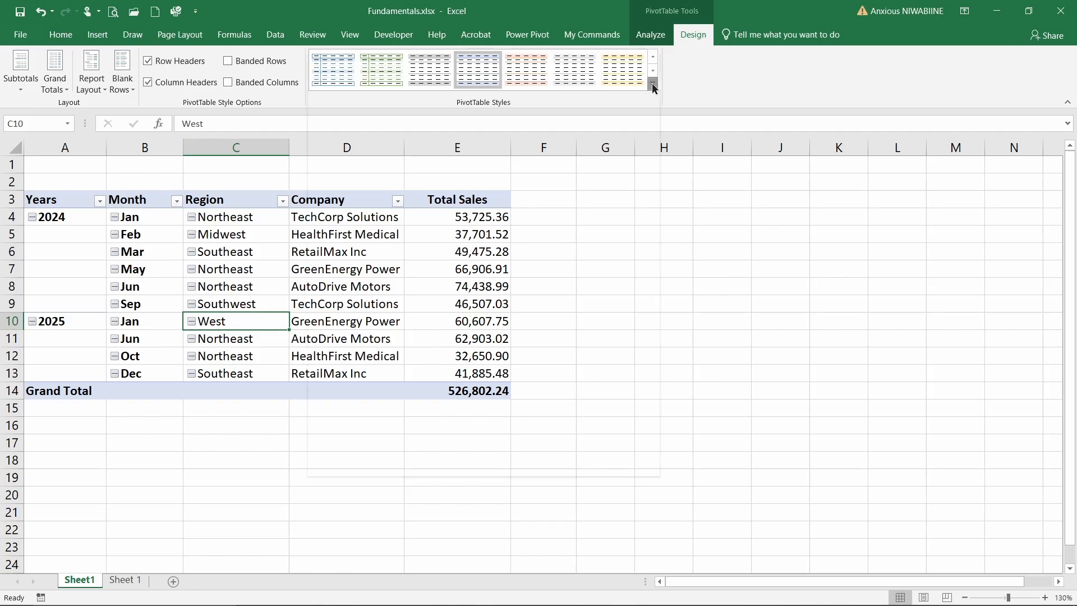
{"action": "left_click", "coordinate": [376, 443]}
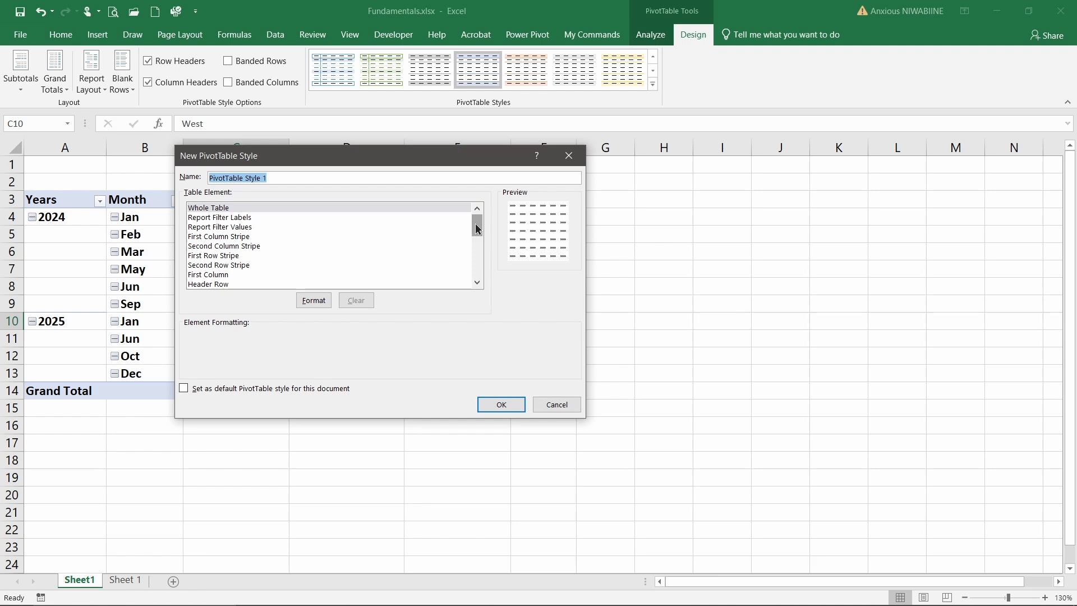
{"action": "left_click_drag", "start_coordinate": [475, 223], "coordinate": [473, 271]}
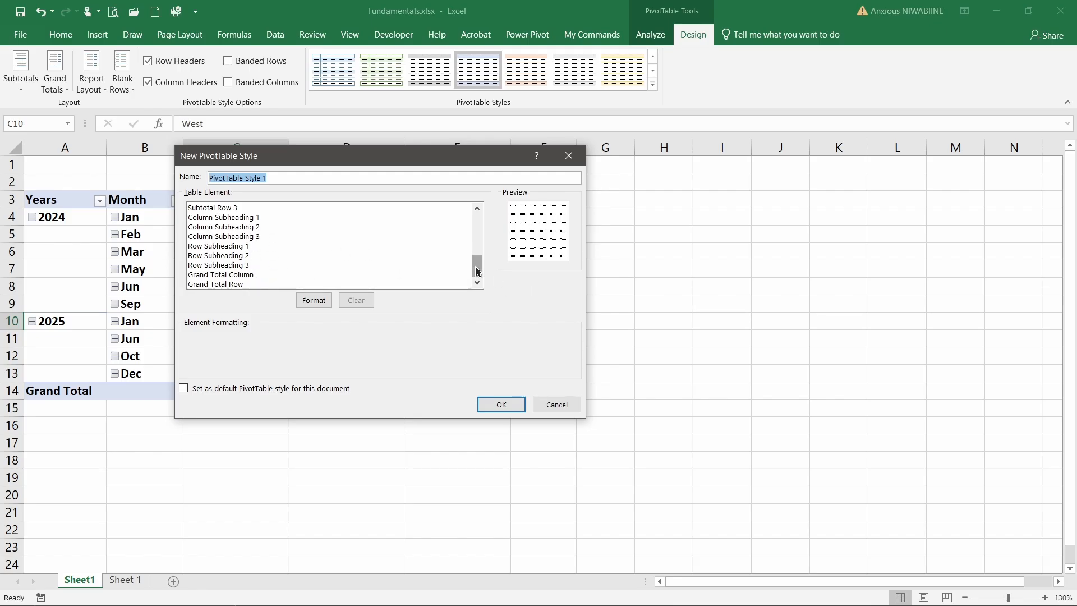
{"action": "left_click_drag", "start_coordinate": [476, 271], "coordinate": [478, 225]}
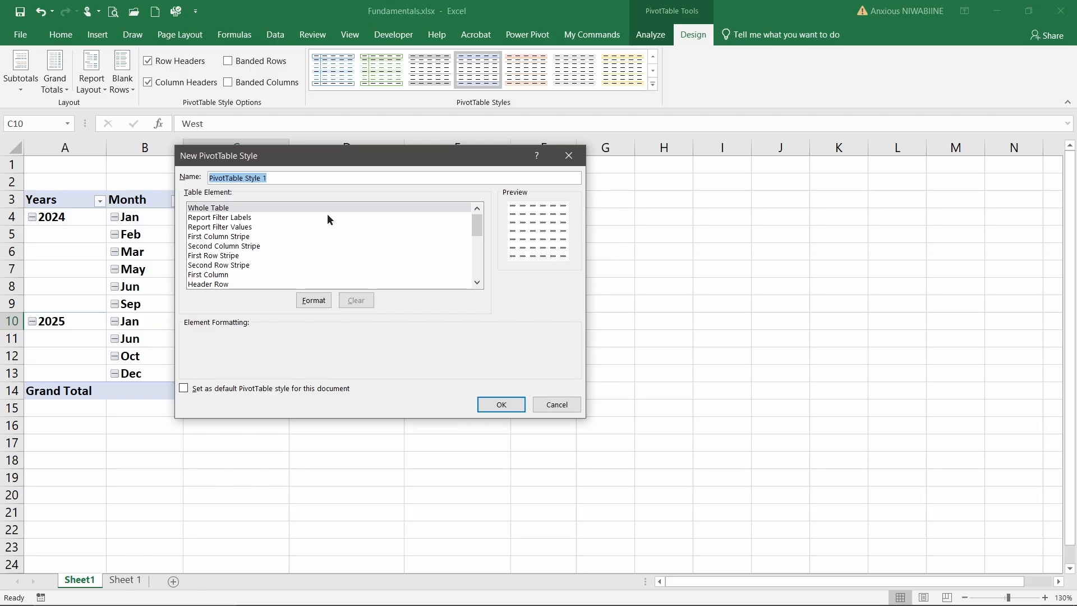
Step: Give the style's Whole Table element a thick solid black border on all four outer edges
{"action": "left_click", "coordinate": [273, 208]}
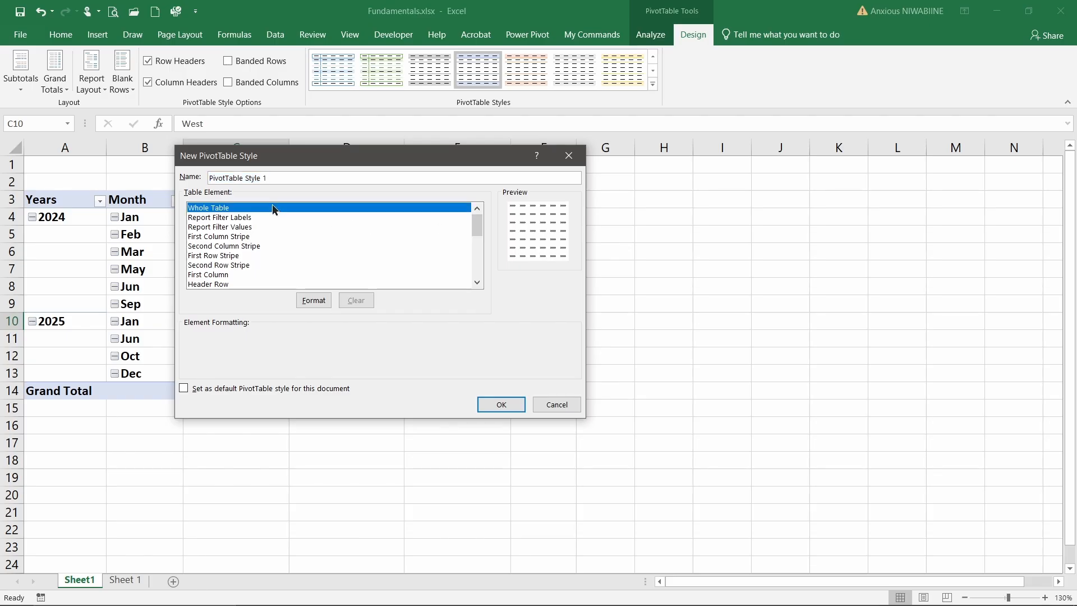
{"action": "left_click", "coordinate": [321, 301]}
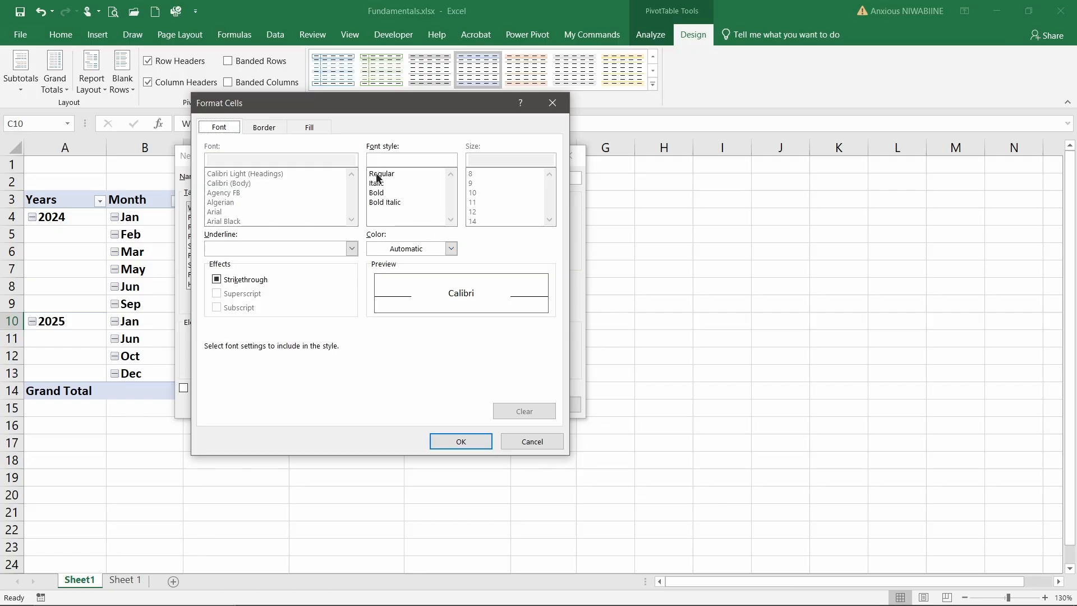
{"action": "left_click", "coordinate": [266, 128]}
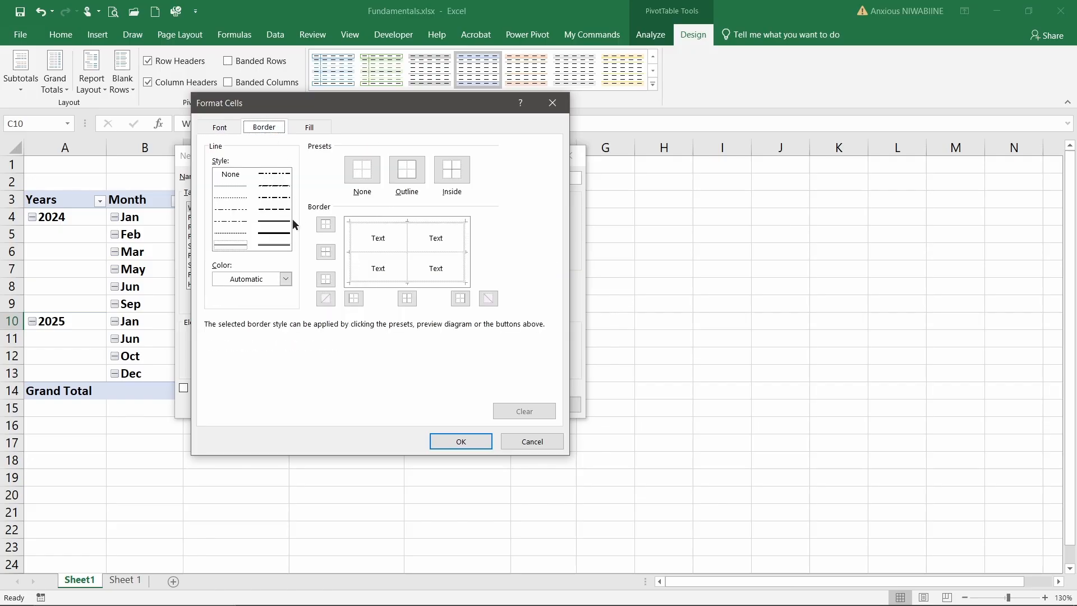
{"action": "left_click", "coordinate": [267, 230]}
{"action": "left_click", "coordinate": [280, 222]}
{"action": "left_click", "coordinate": [354, 299]}
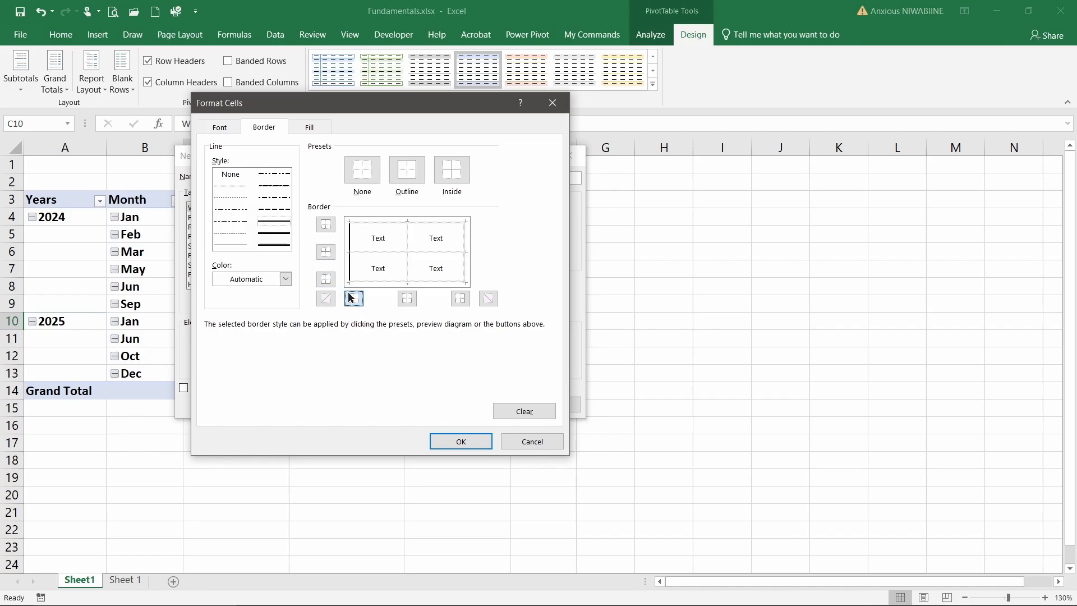
{"action": "left_click", "coordinate": [326, 279]}
{"action": "left_click", "coordinate": [326, 224]}
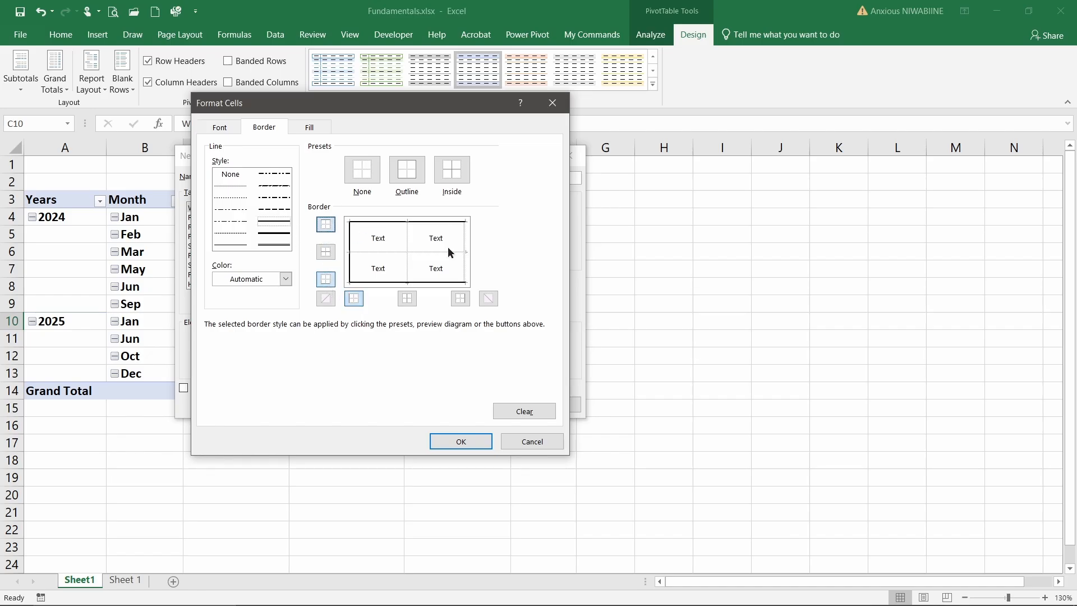
{"action": "left_click", "coordinate": [460, 298]}
Step: Add thin solid light gray inside horizontal and vertical borders to the Whole Table element and accept its formatting
{"action": "left_click", "coordinate": [233, 245]}
{"action": "left_click", "coordinate": [285, 278]}
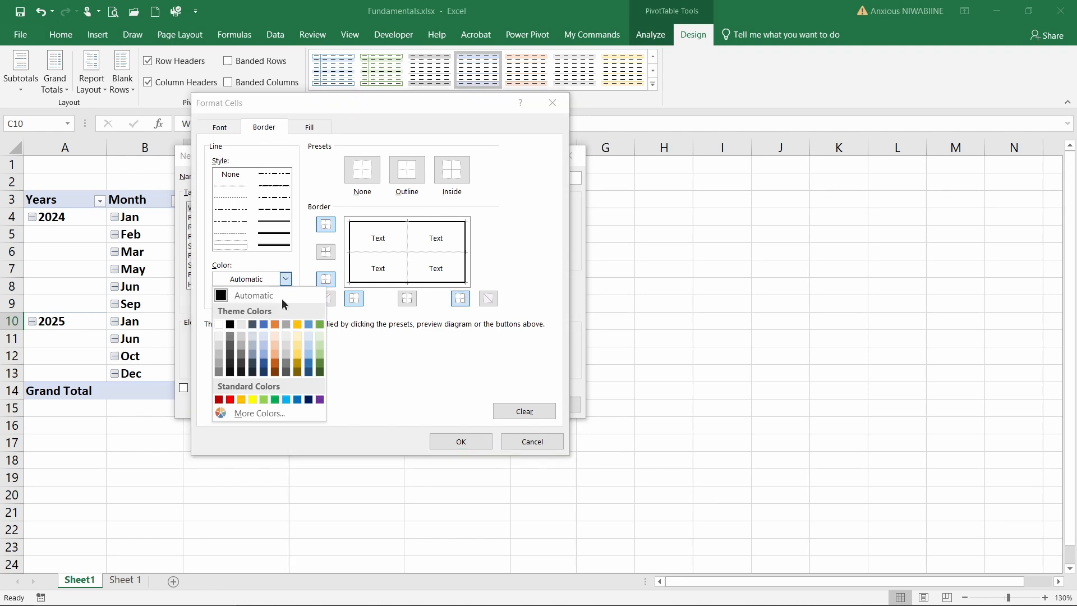
{"action": "left_click", "coordinate": [217, 354]}
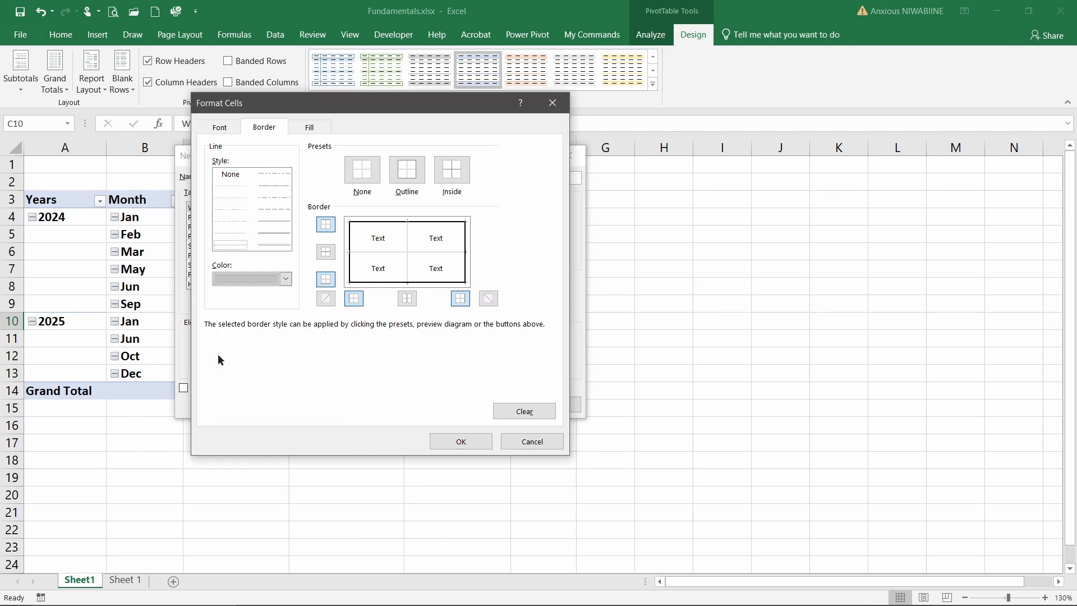
{"action": "left_click", "coordinate": [326, 252]}
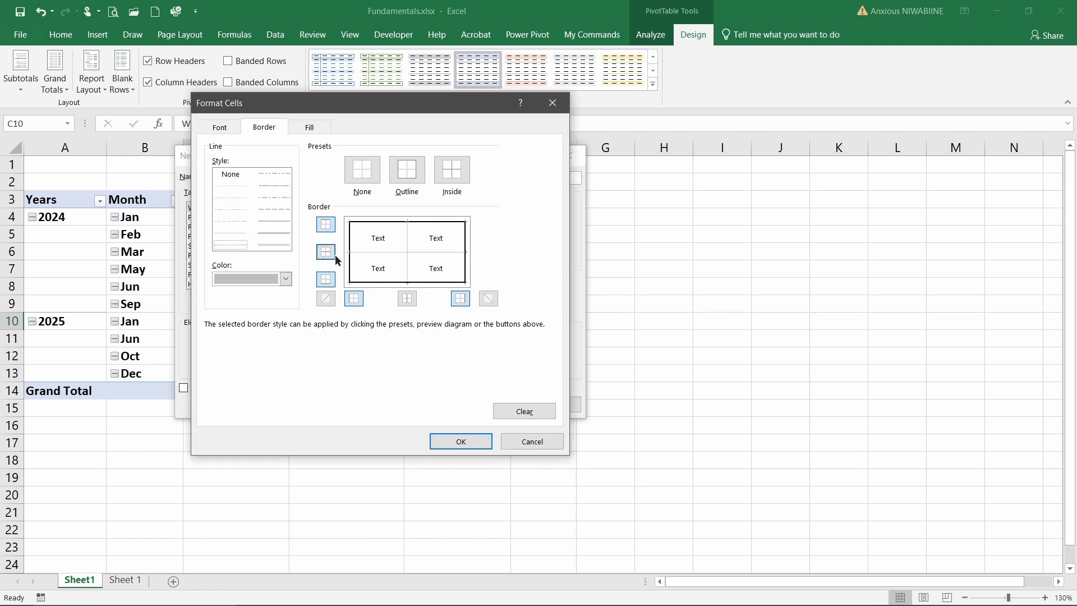
{"action": "left_click", "coordinate": [407, 296]}
{"action": "left_click", "coordinate": [462, 442]}
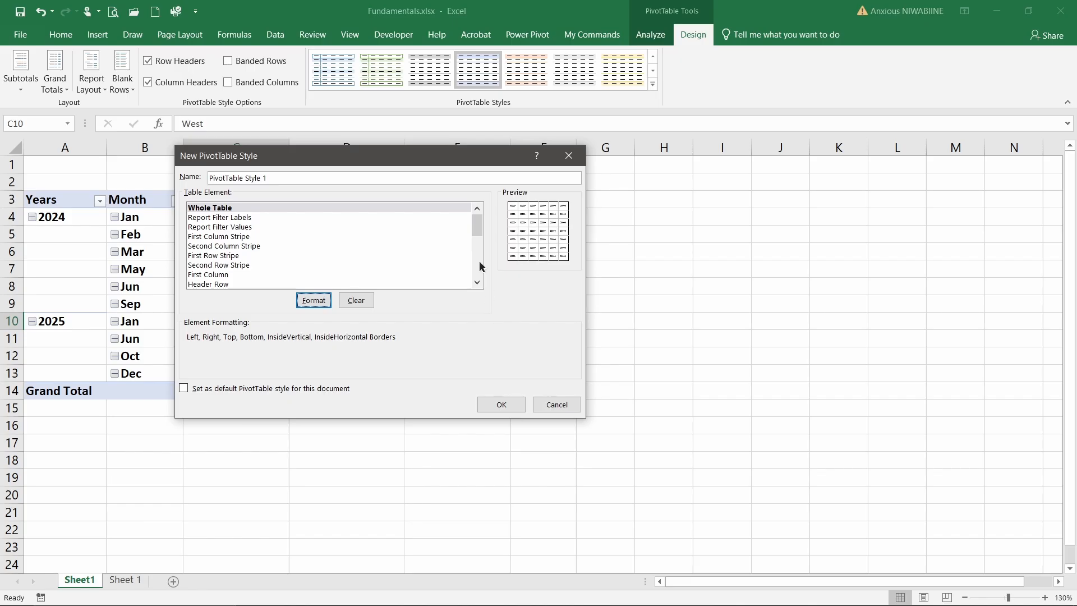
Step: Set the fill of the style's Header Row element to the standard blue
{"action": "scroll", "coordinate": [474, 226], "scroll_direction": "down", "scroll_amount": 1}
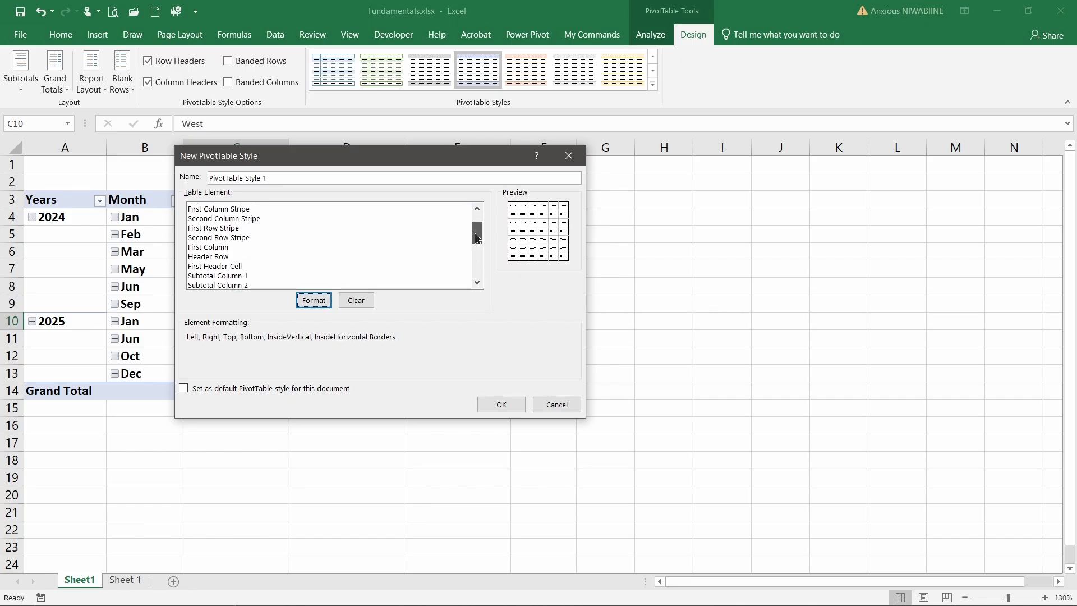
{"action": "left_click", "coordinate": [216, 258]}
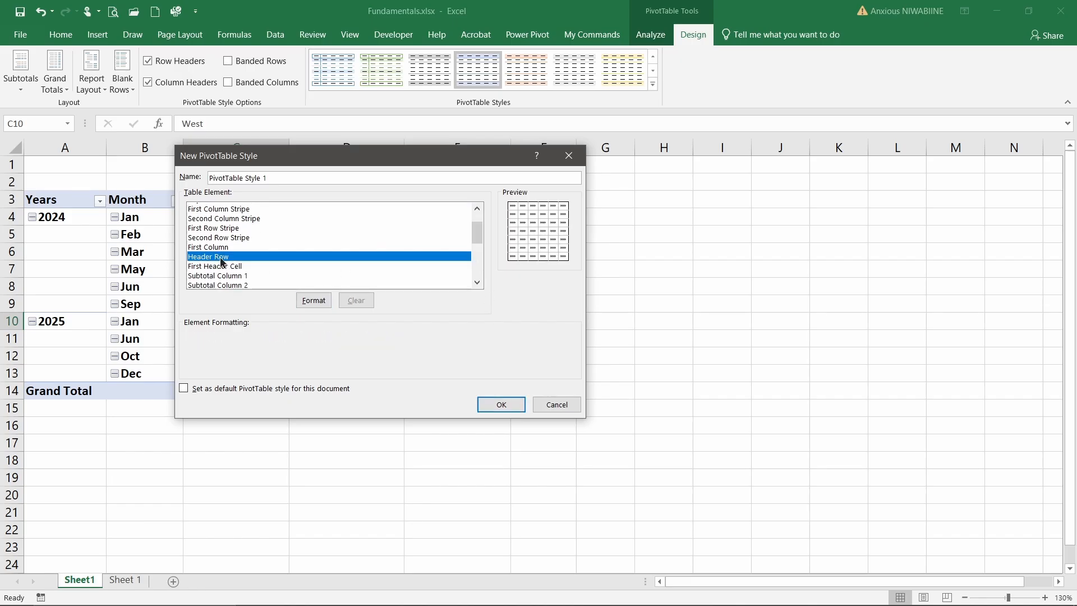
{"action": "left_click", "coordinate": [316, 301]}
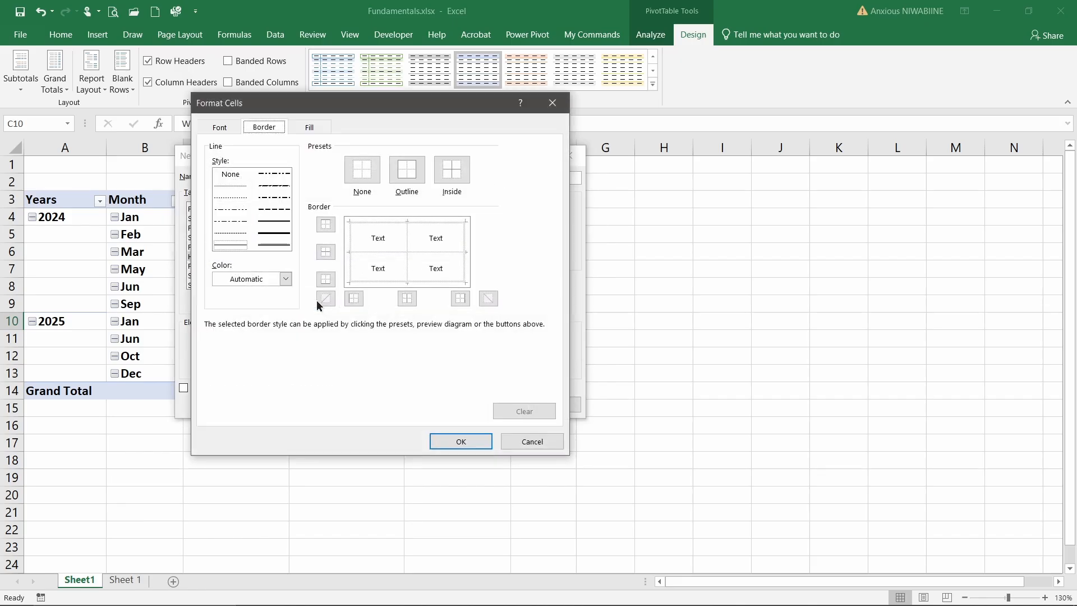
{"action": "left_click", "coordinate": [307, 128]}
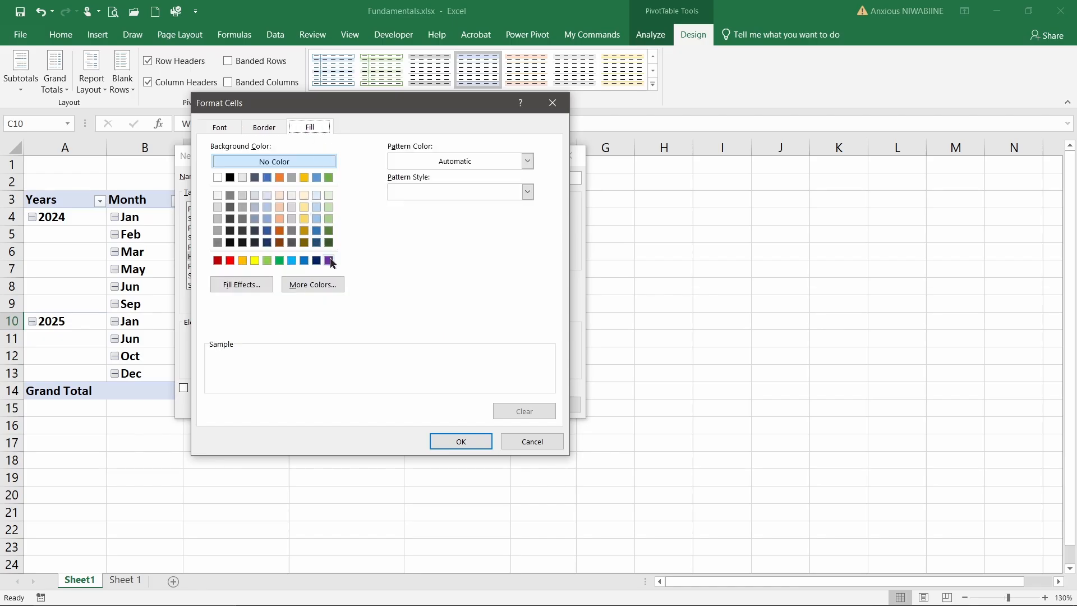
{"action": "left_click", "coordinate": [278, 261]}
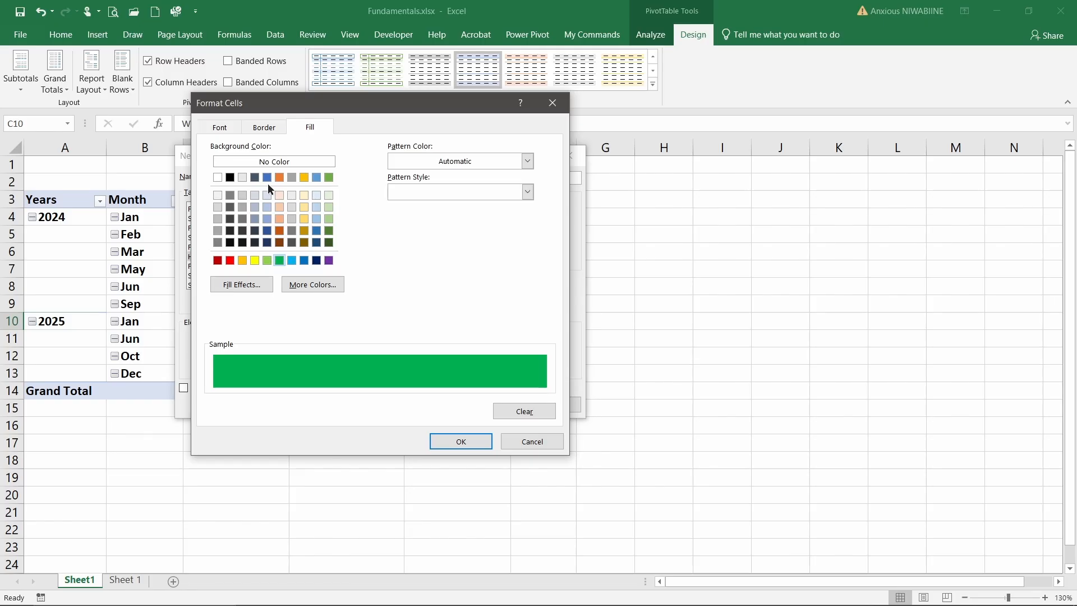
{"action": "left_click", "coordinate": [304, 260]}
Step: Set the Header Row font to bold in standard yellow and accept the element's formatting
{"action": "left_click", "coordinate": [220, 127]}
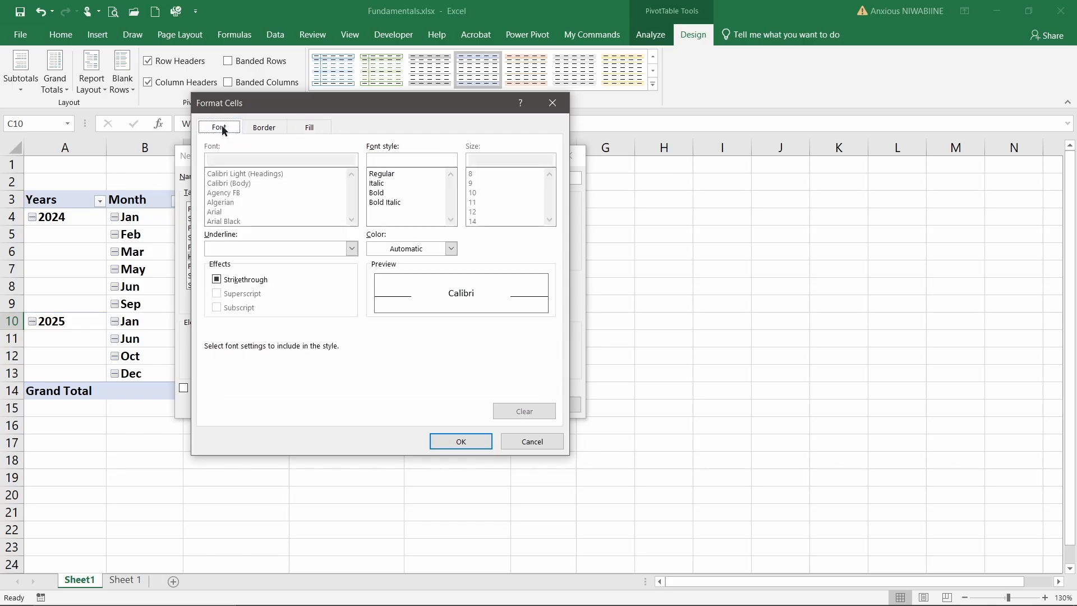
{"action": "left_click", "coordinate": [450, 248]}
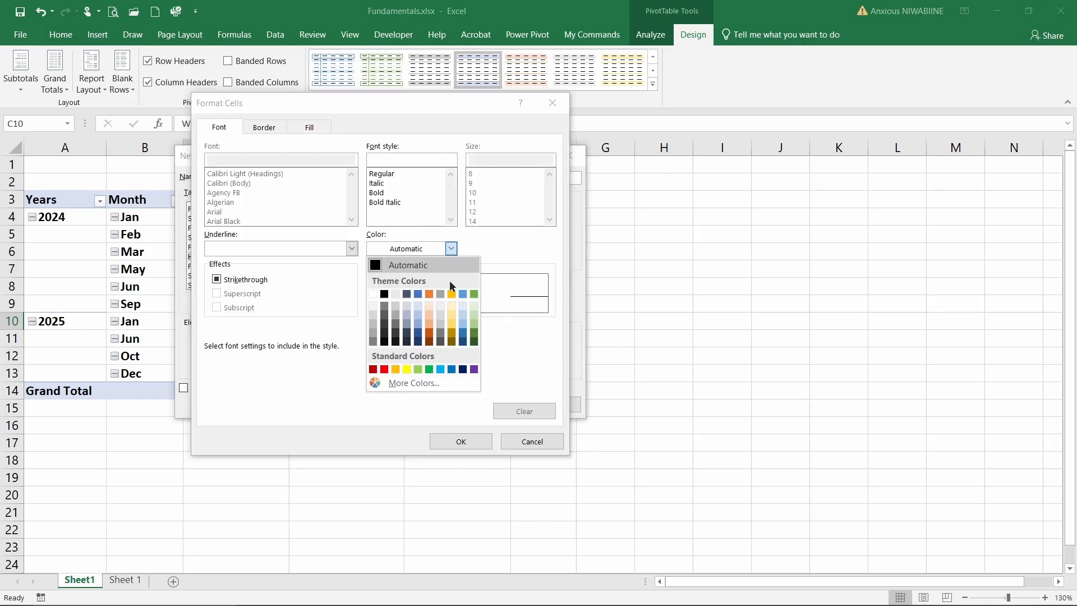
{"action": "left_click", "coordinate": [406, 369]}
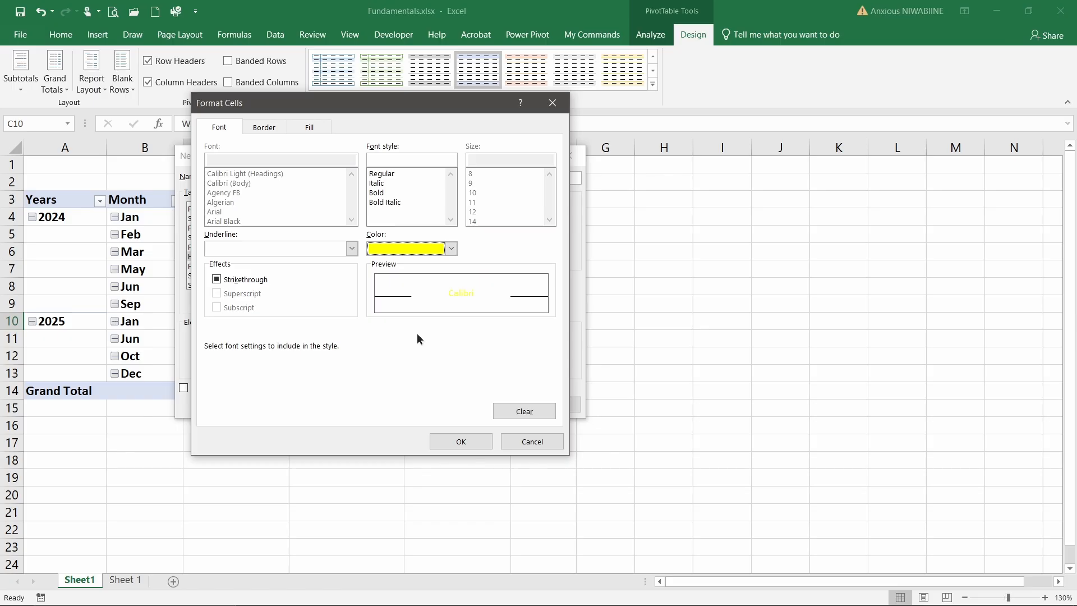
{"action": "left_click", "coordinate": [382, 194]}
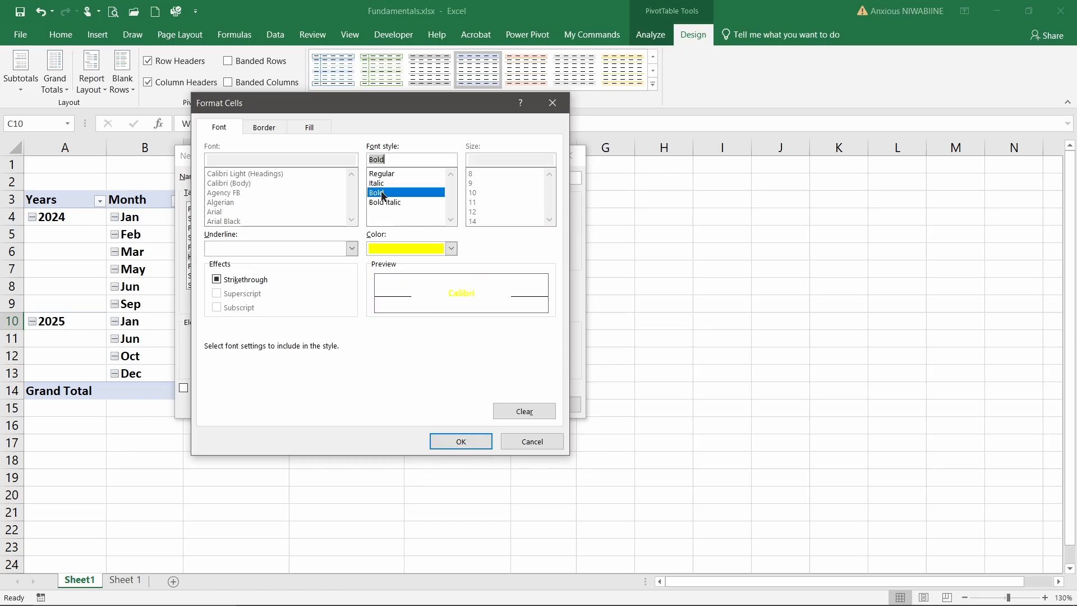
{"action": "left_click", "coordinate": [469, 442]}
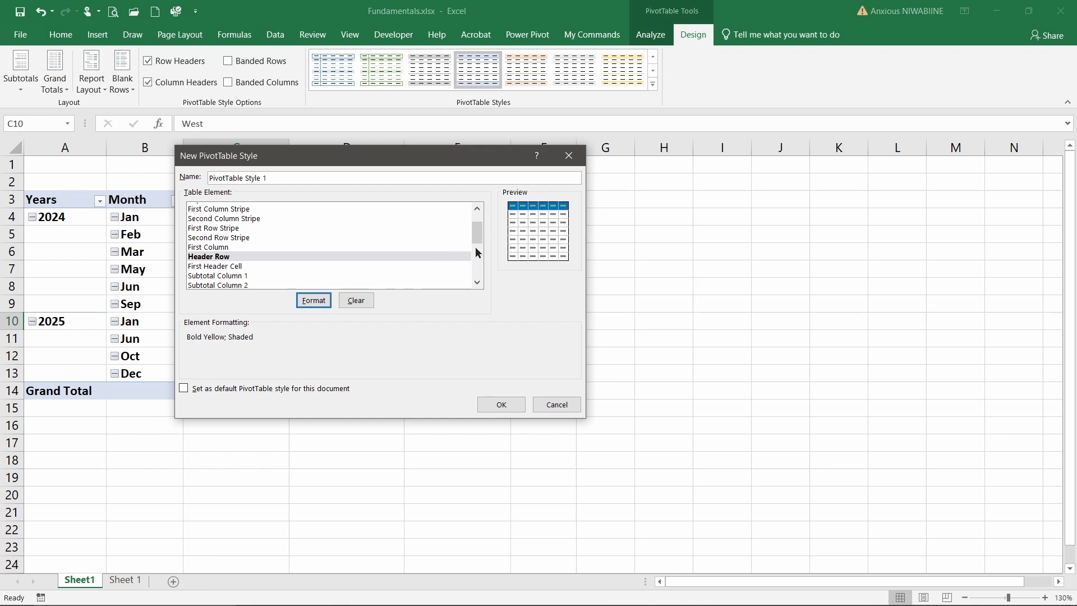
Step: Set the fill of the style's Grand Total Row element to the standard dark blue
{"action": "left_click_drag", "start_coordinate": [477, 235], "coordinate": [477, 275]}
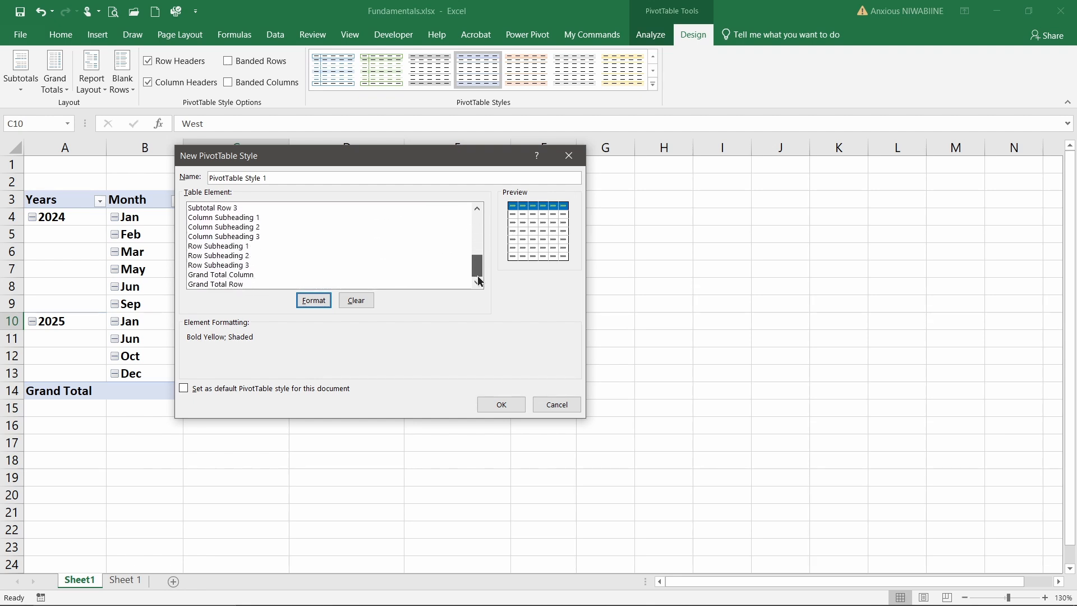
{"action": "left_click", "coordinate": [231, 282]}
{"action": "left_click", "coordinate": [312, 300]}
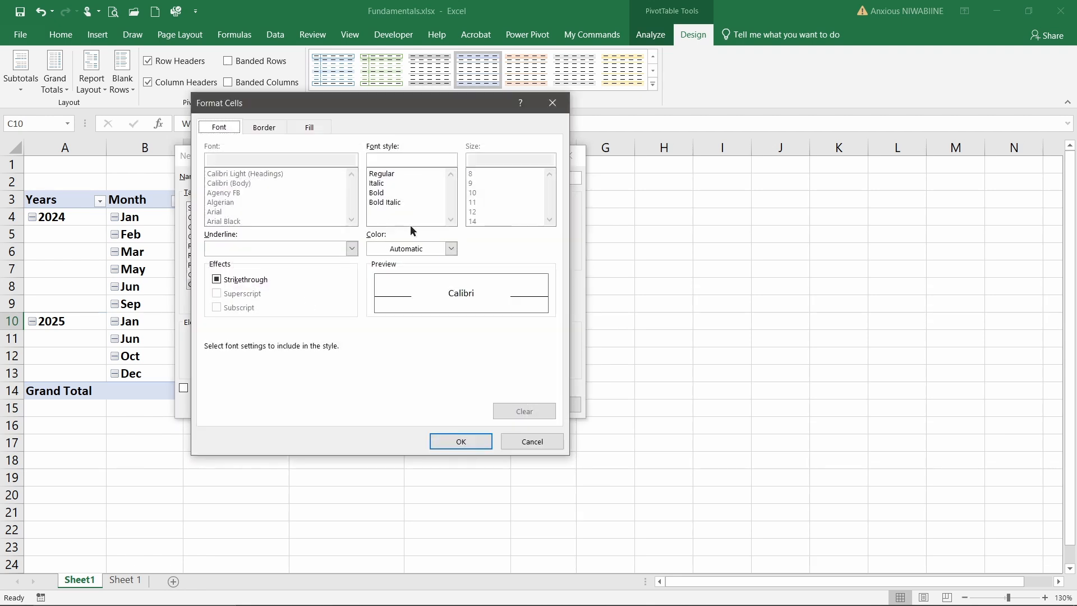
{"action": "left_click", "coordinate": [309, 126]}
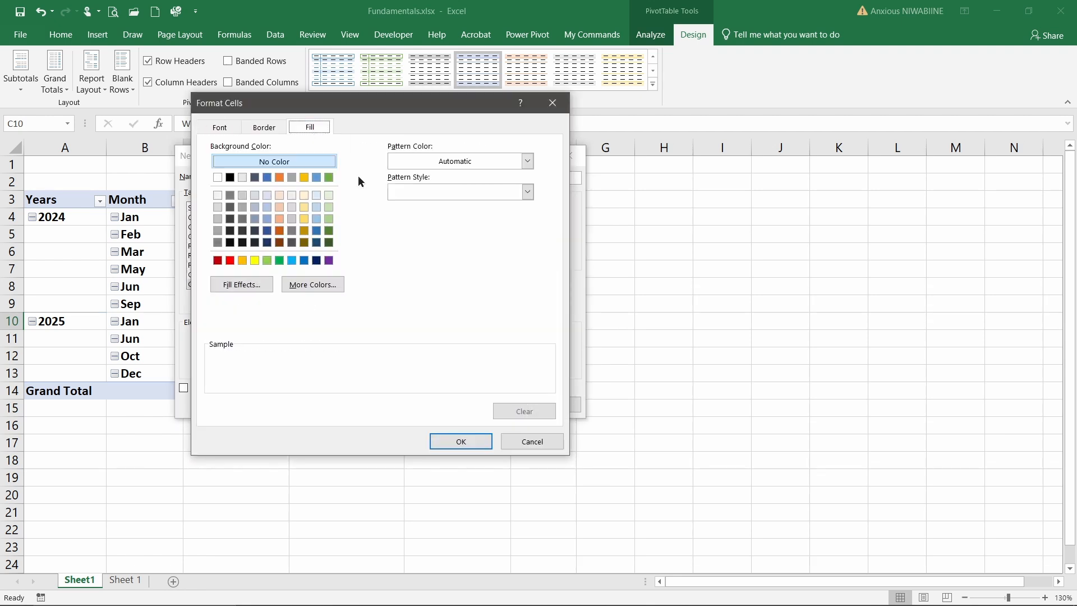
{"action": "left_click", "coordinate": [316, 261]}
Step: Set the Grand Total Row font color to standard yellow and accept the element's formatting
{"action": "left_click", "coordinate": [218, 127]}
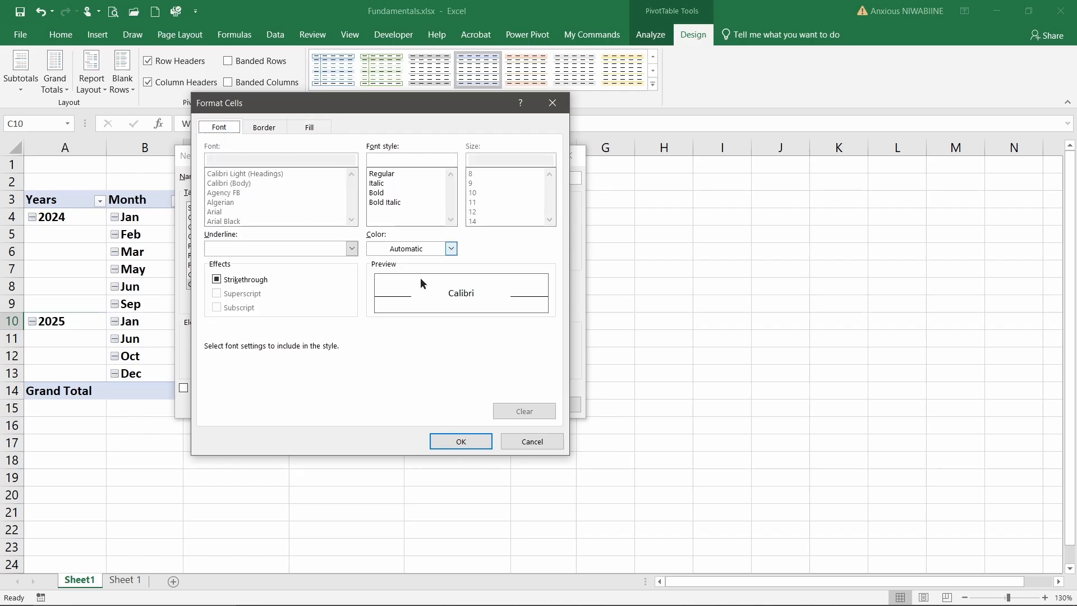
{"action": "left_click", "coordinate": [450, 248]}
{"action": "left_click", "coordinate": [406, 369]}
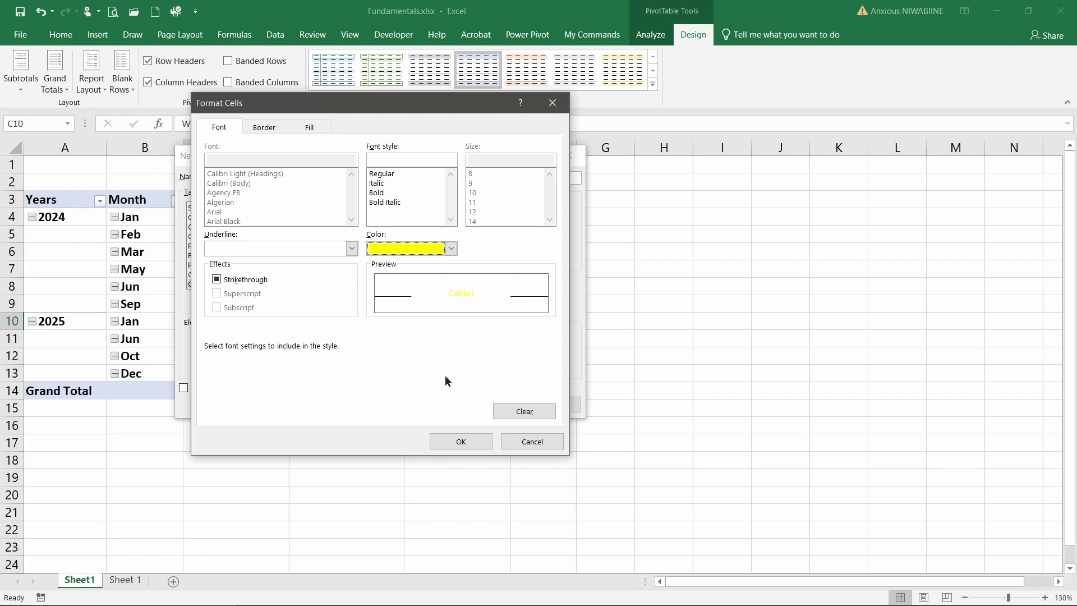
{"action": "left_click", "coordinate": [458, 435]}
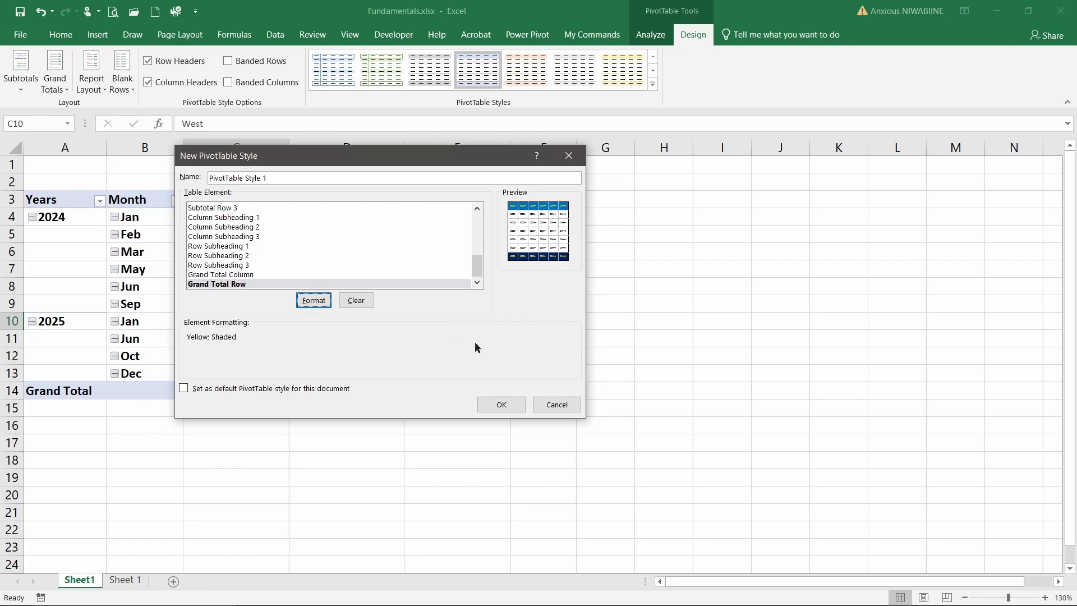
Step: Name the new PivotTable style Uganda and save it
{"action": "left_click", "coordinate": [274, 177]}
{"action": "key", "text": "ctrl+a"}
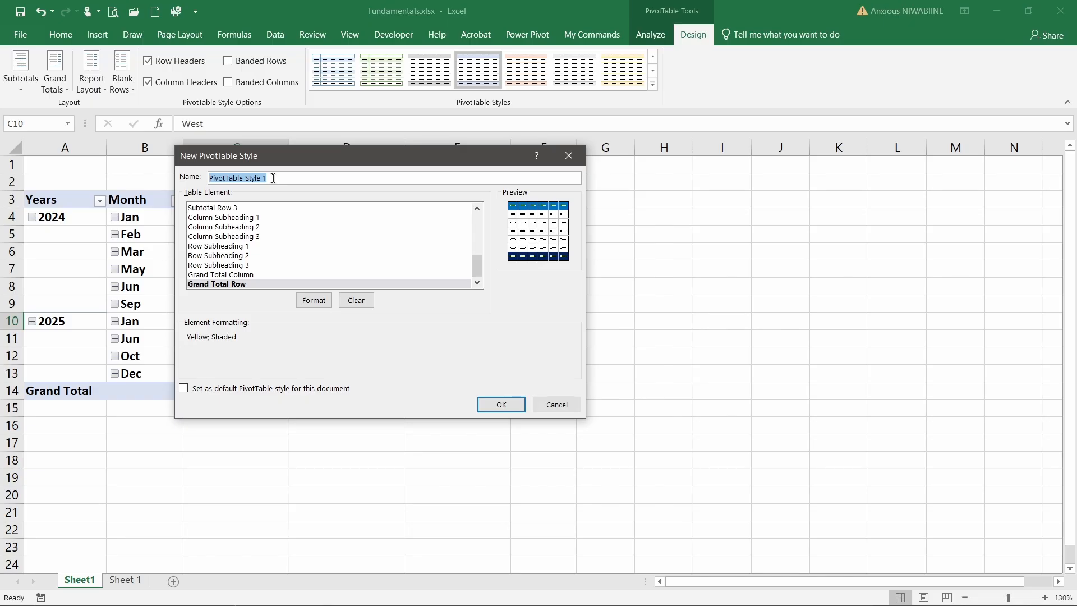
{"action": "type", "text": "Uganda"}
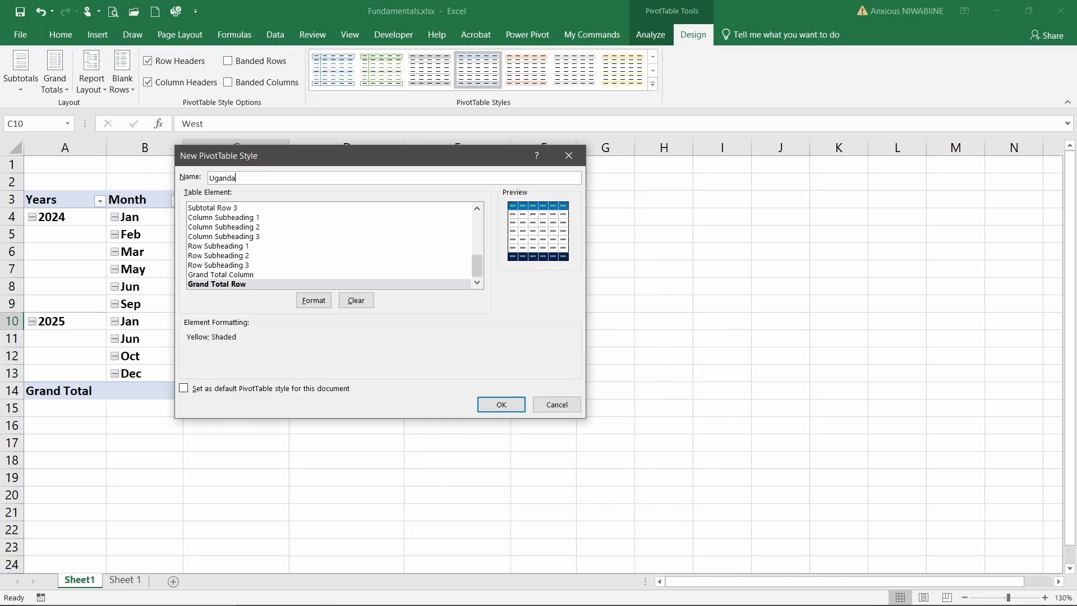
{"action": "left_click", "coordinate": [500, 403]}
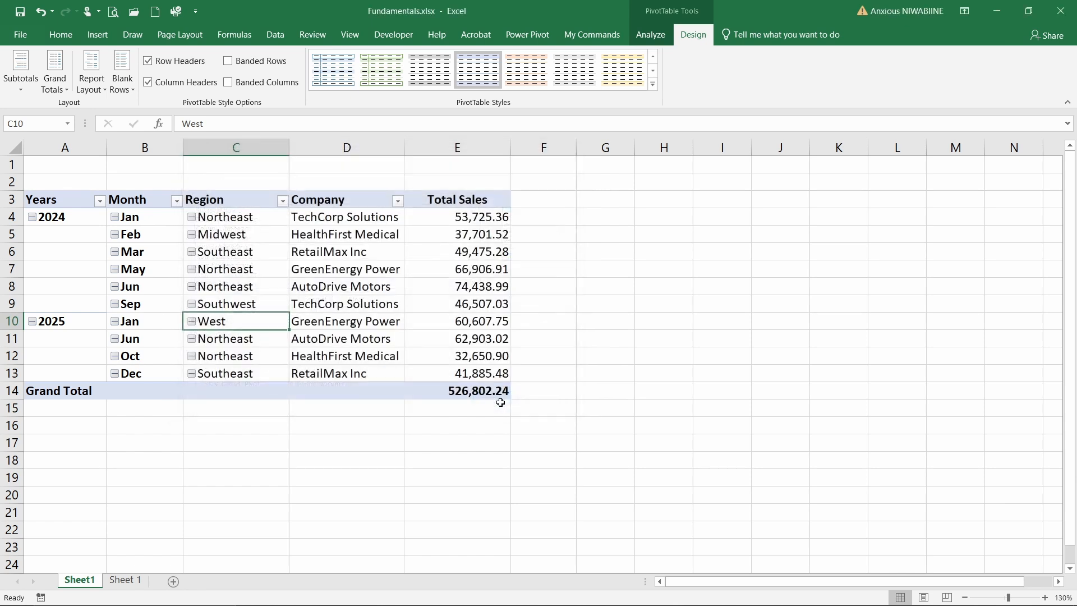
Step: Apply the custom Uganda style to the sales pivot table and hide the worksheet's gridlines
{"action": "left_click", "coordinate": [354, 269]}
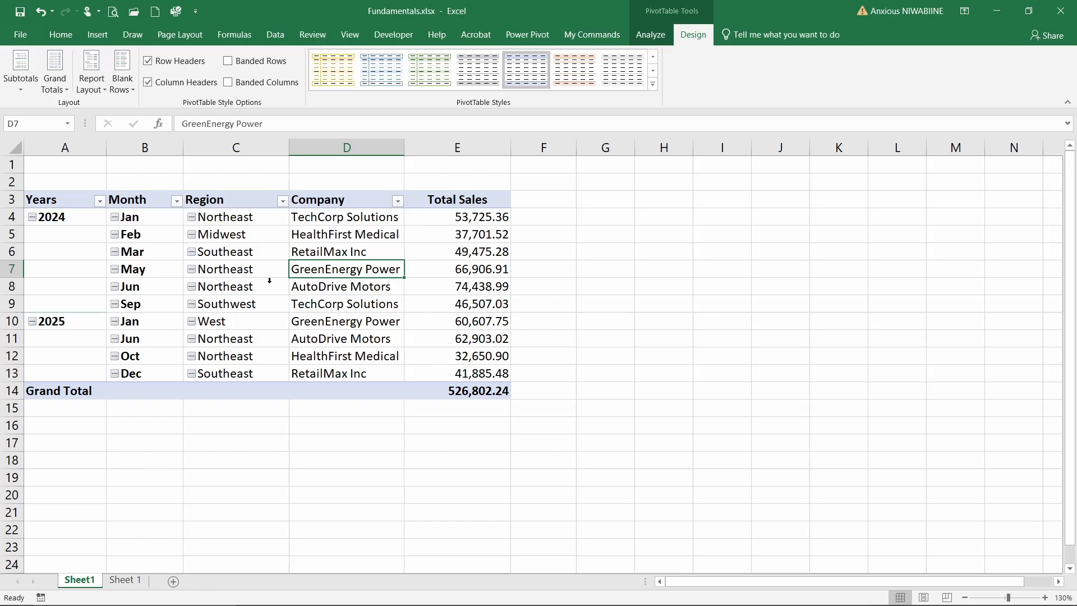
{"action": "left_click", "coordinate": [242, 288]}
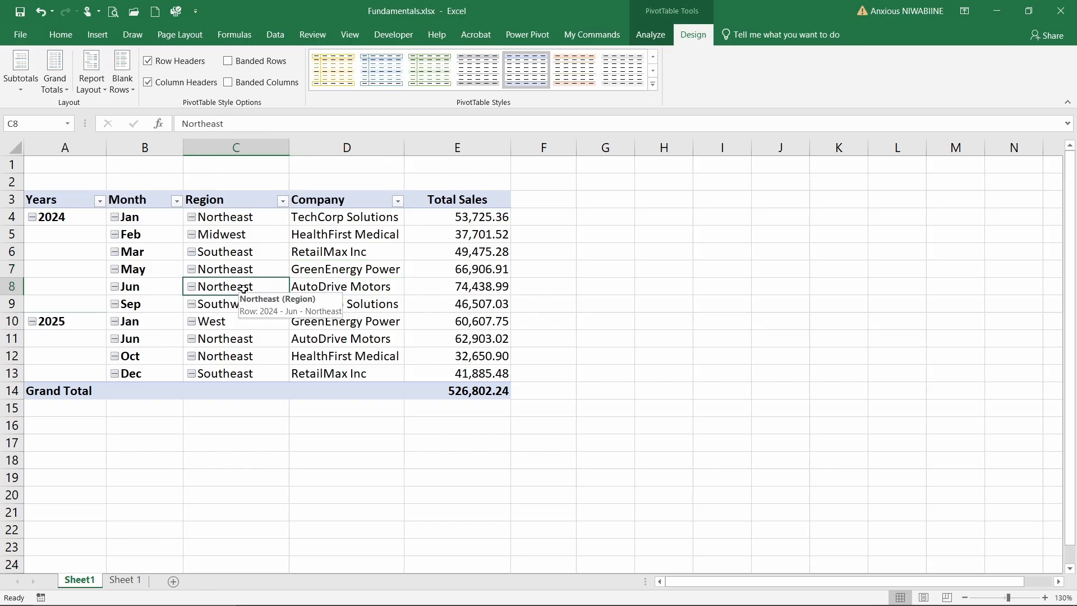
{"action": "left_click", "coordinate": [652, 86]}
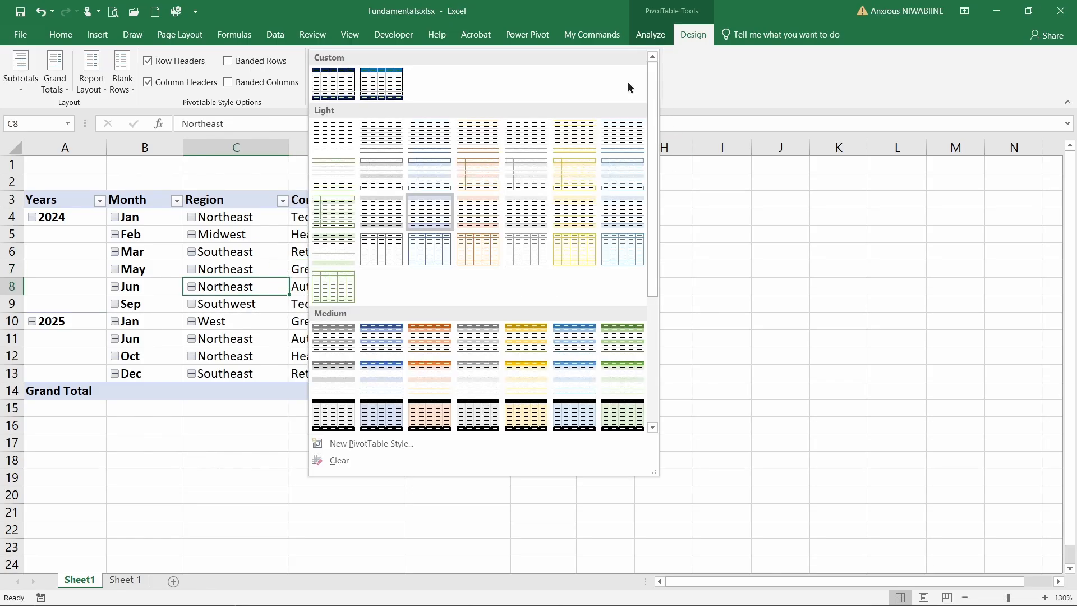
{"action": "left_click", "coordinate": [380, 87]}
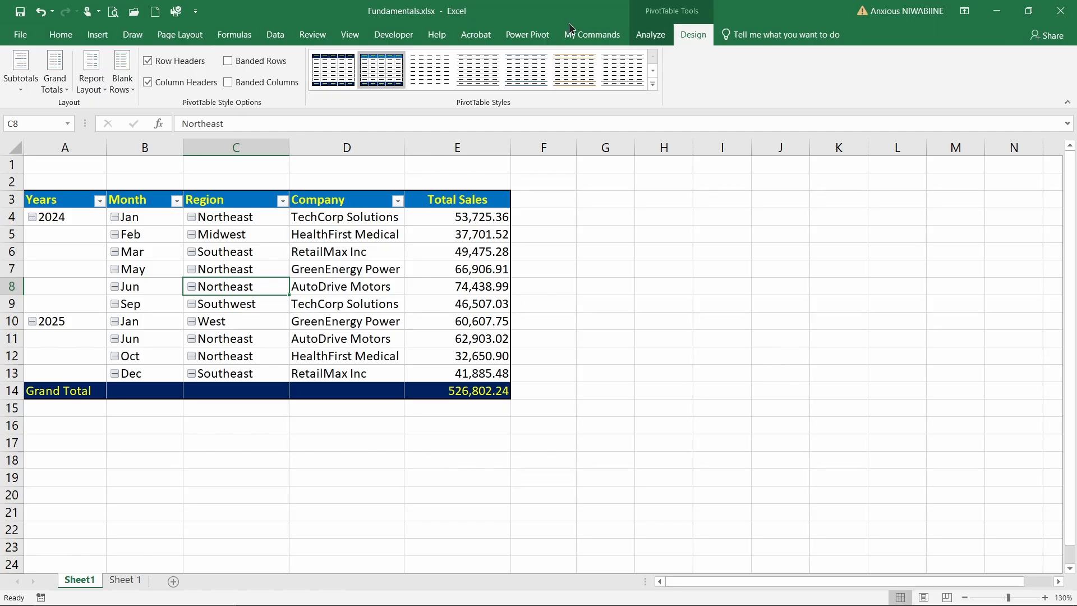
{"action": "left_click", "coordinate": [353, 36]}
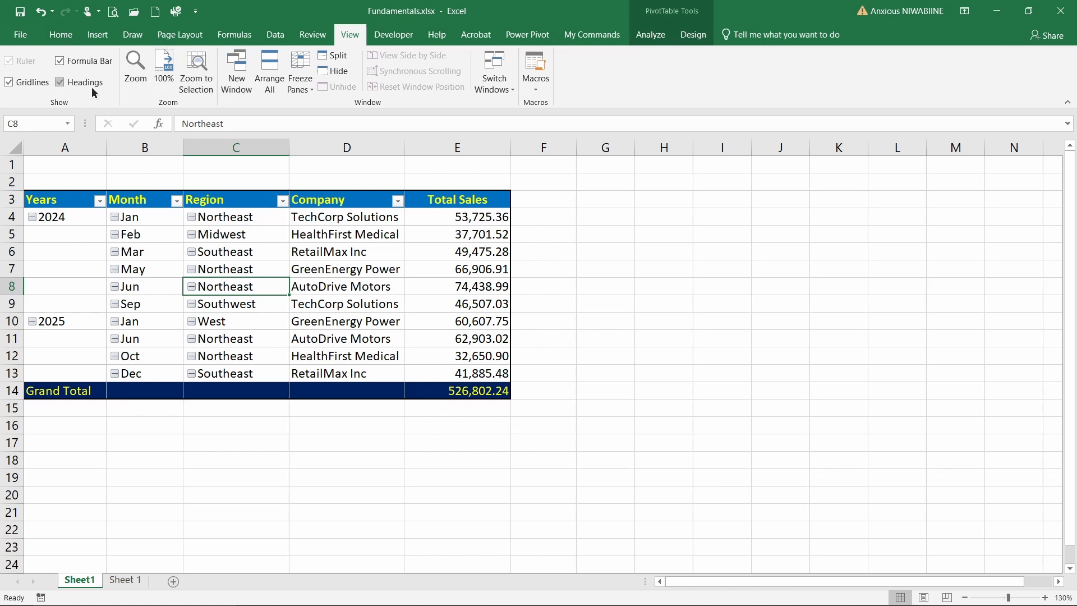
{"action": "left_click", "coordinate": [30, 81]}
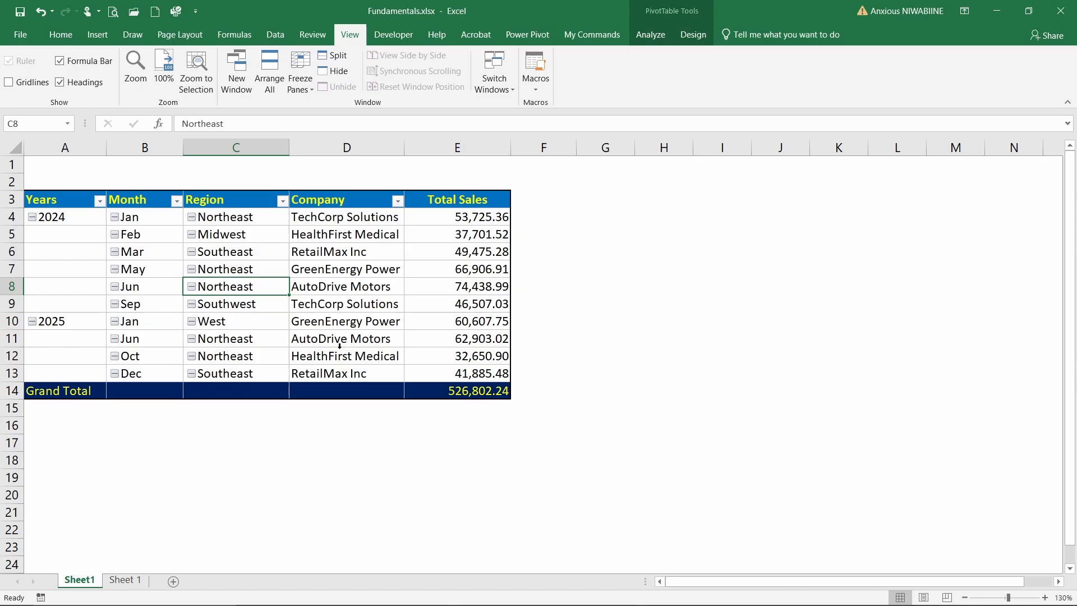
{"action": "left_click", "coordinate": [12, 390]}
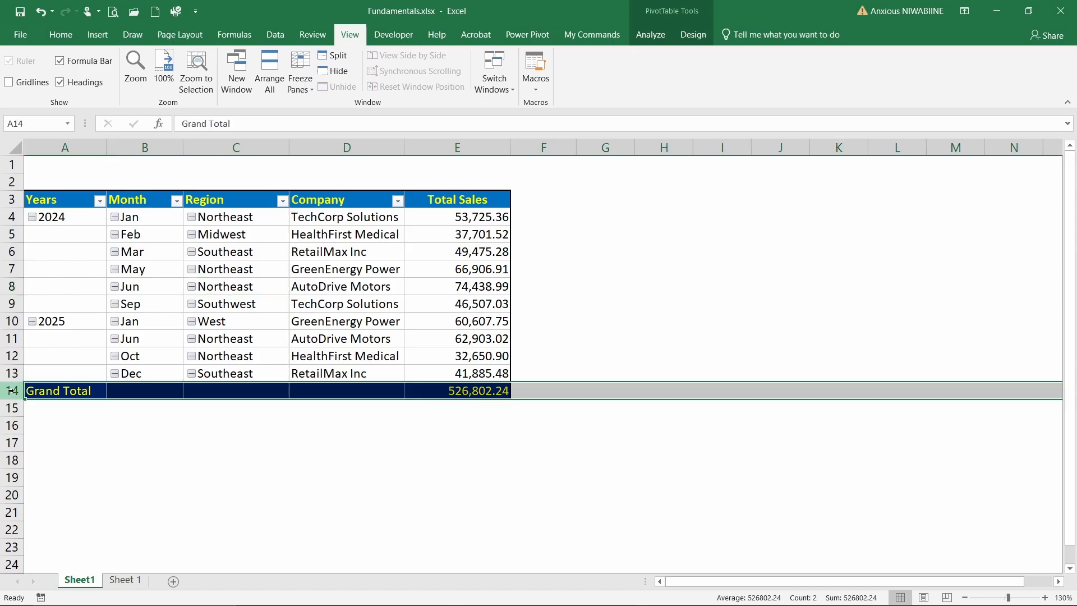
{"action": "left_click", "coordinate": [5, 199]}
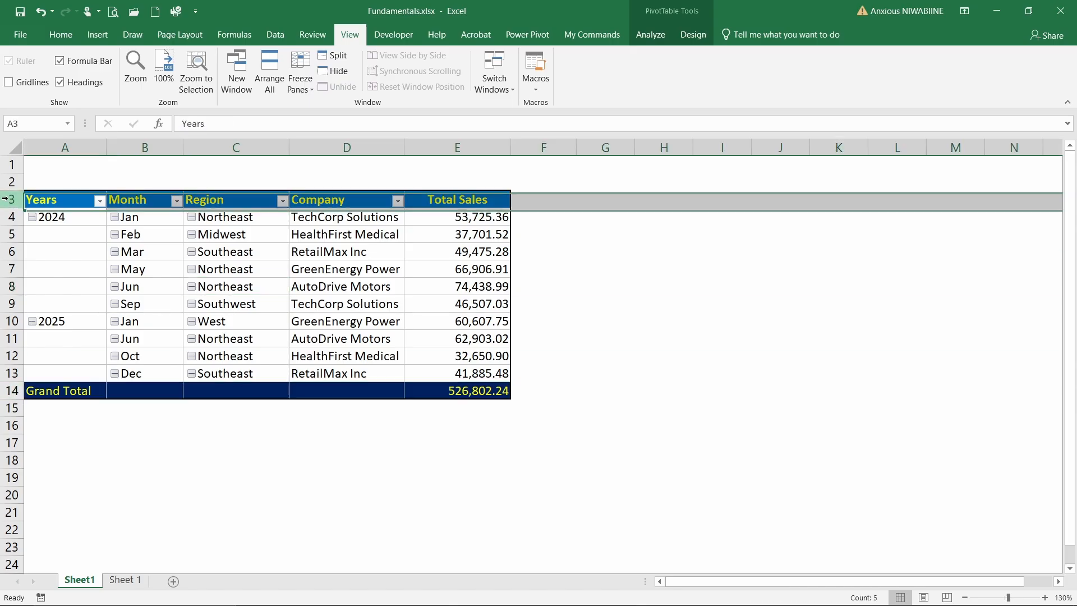
{"action": "left_click", "coordinate": [352, 275]}
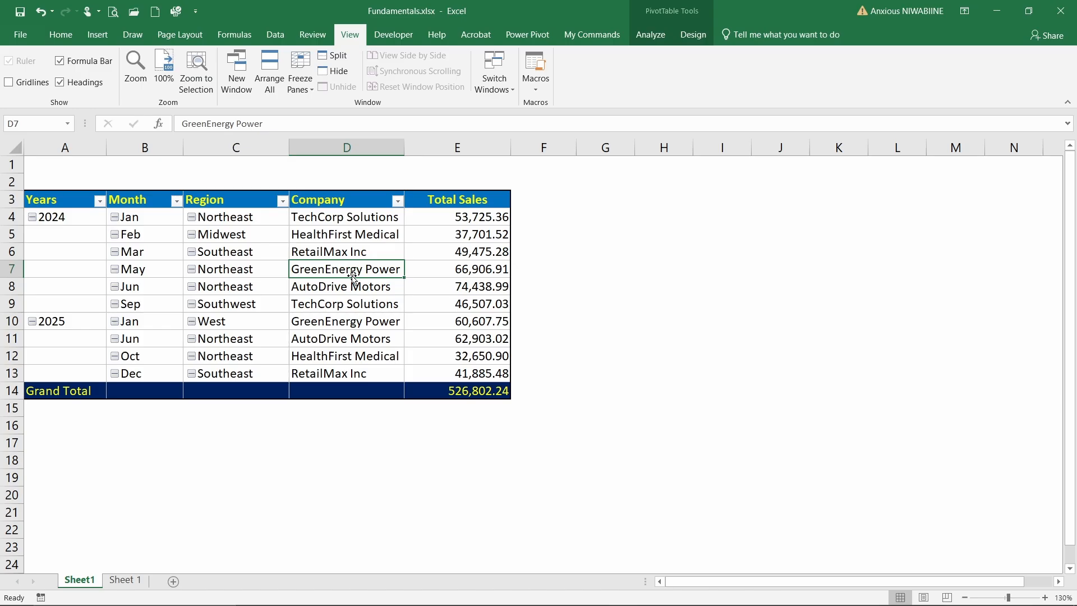
{"action": "left_click", "coordinate": [367, 305]}
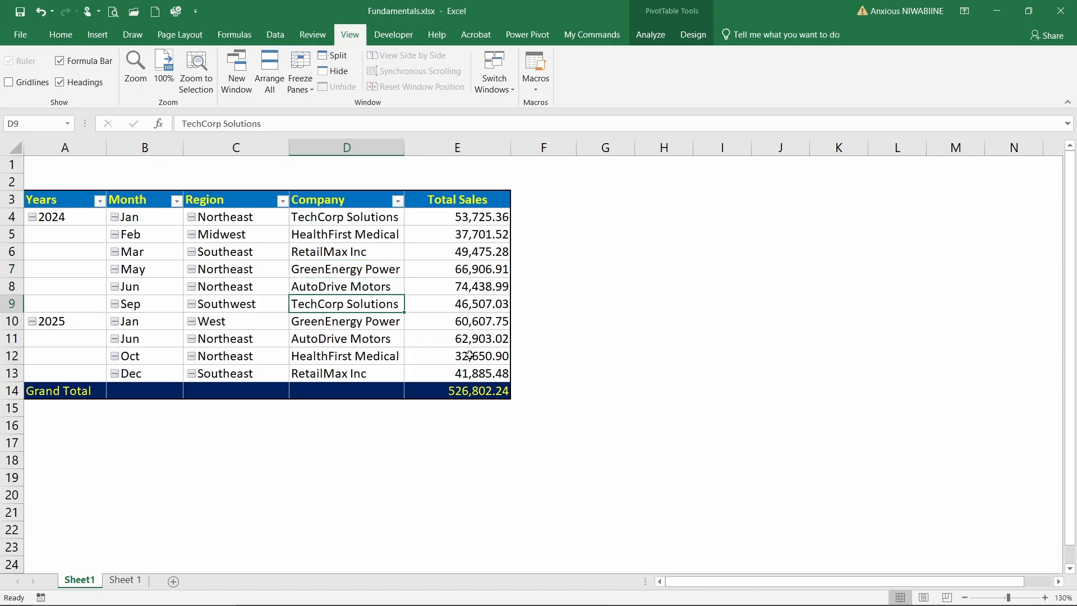
{"action": "mouse_move", "coordinate": [476, 390]}
{"action": "mouse_move", "coordinate": [459, 249]}
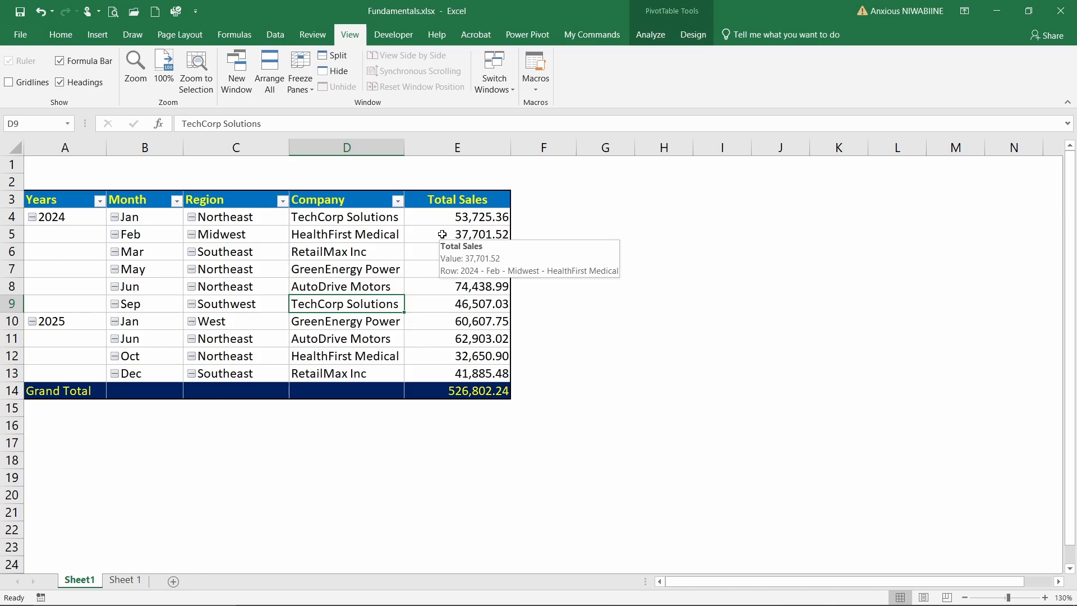
{"action": "mouse_move", "coordinate": [441, 287]}
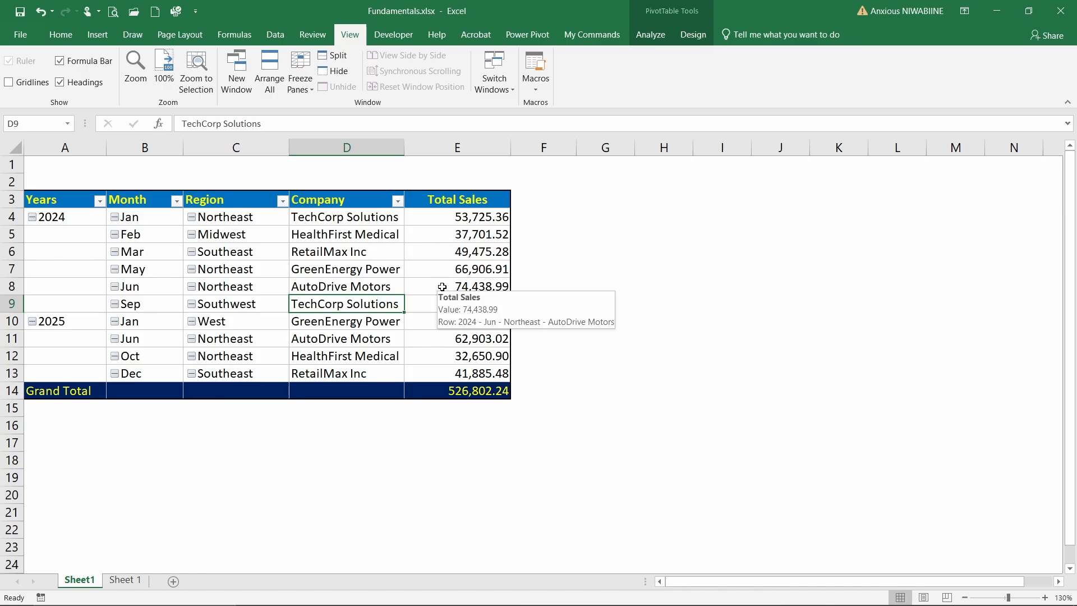